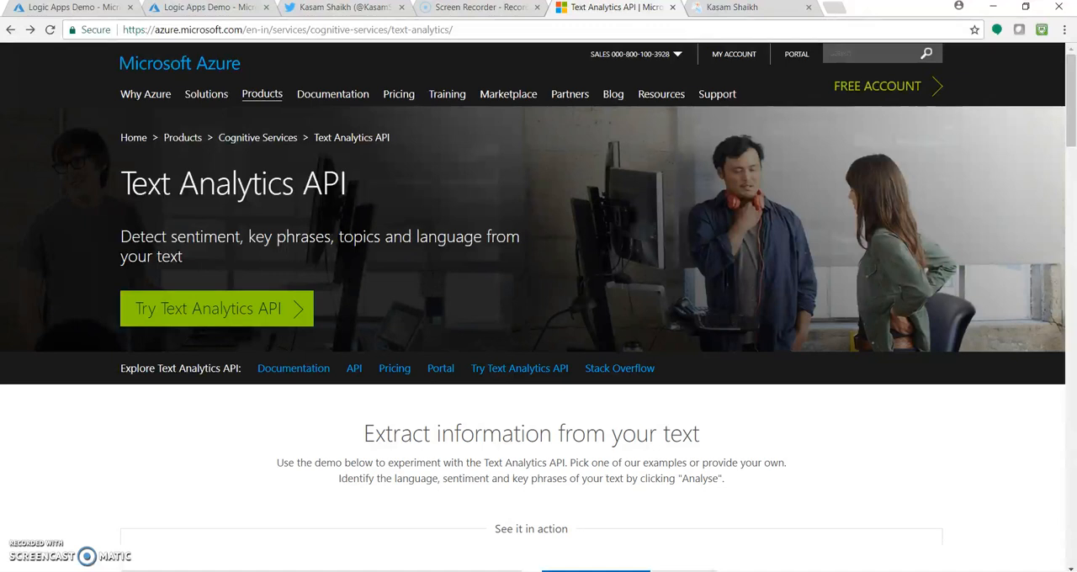
Step: In the Azure portal, start creating a new Logic App resource from the marketplace's Enterprise Integration category
left_click(221, 8)
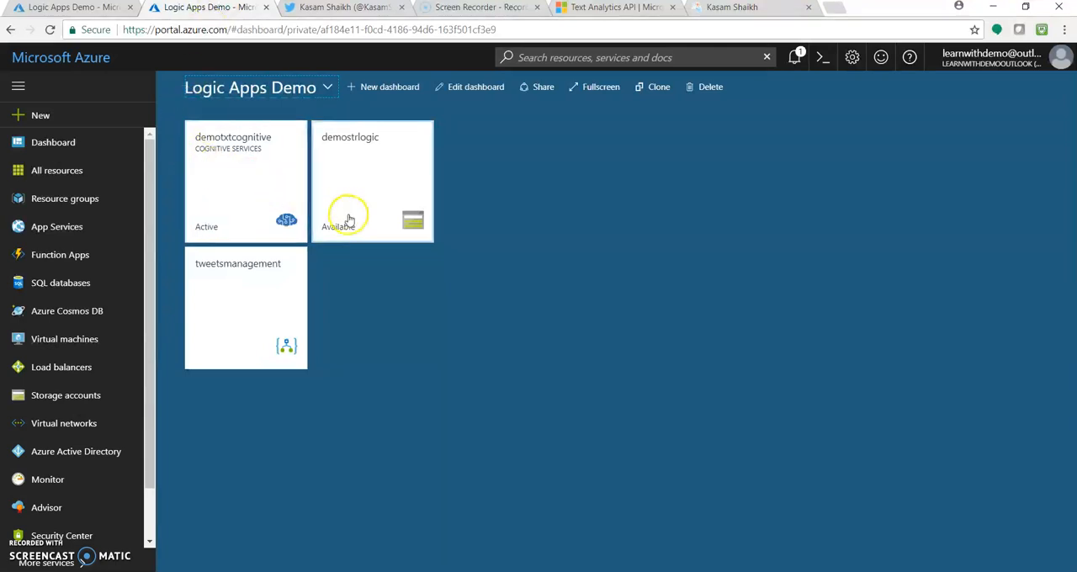
left_click(30, 115)
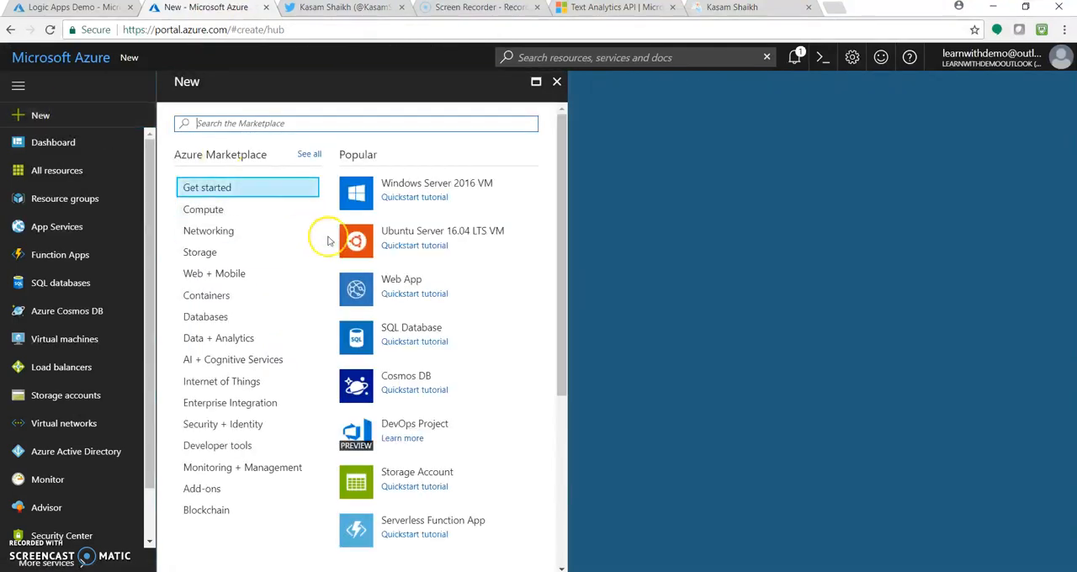
left_click(213, 403)
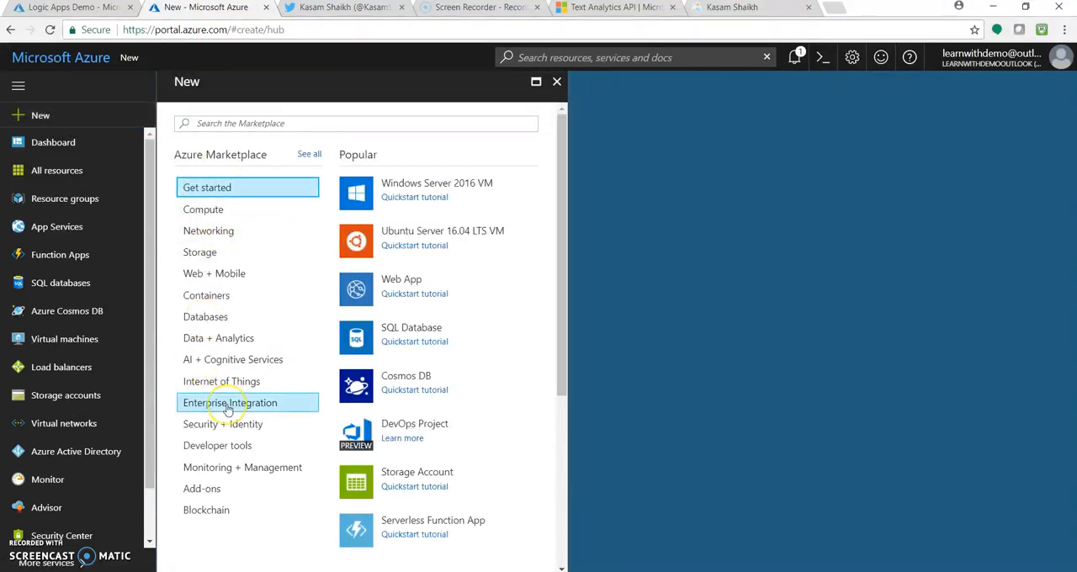
left_click(408, 182)
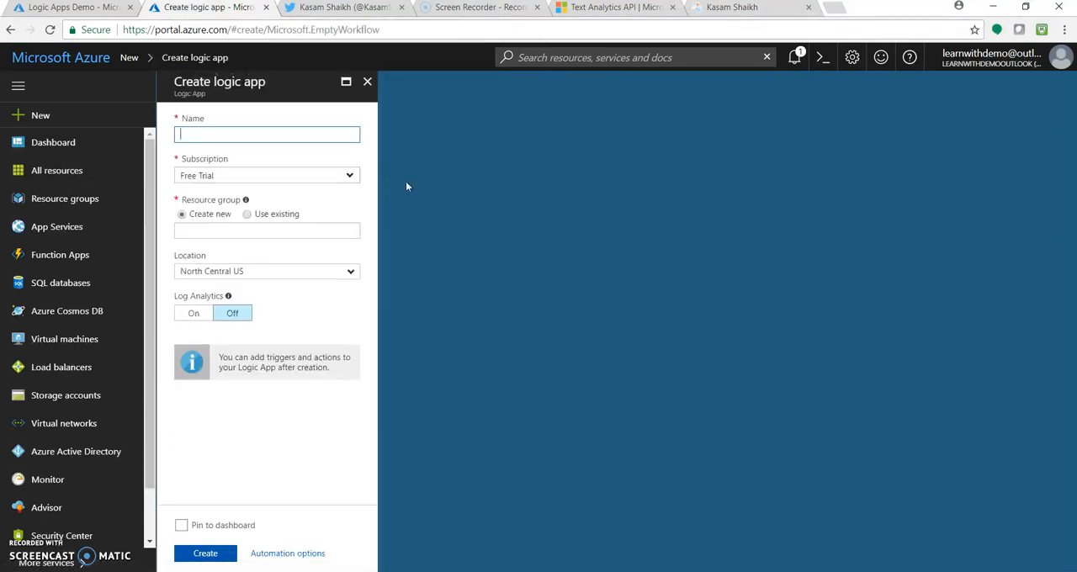
Step: Name the new logic app campaignphrase
type("twitt")
key("BackSpace")
key("BackSpace")
type("campaignpha")
key("BackSpace")
key("BackSpace")
type("e")
key("BackSpace")
type("rase")
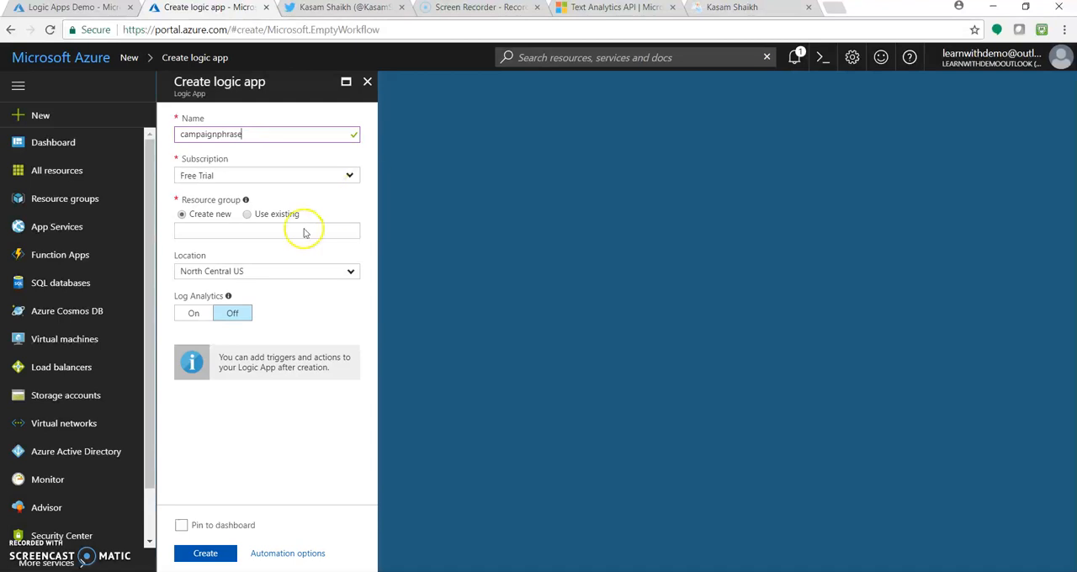
Step: Assign the existing LogicAppDemo resource group, pin the logic app to the dashboard and create it
left_click(248, 217)
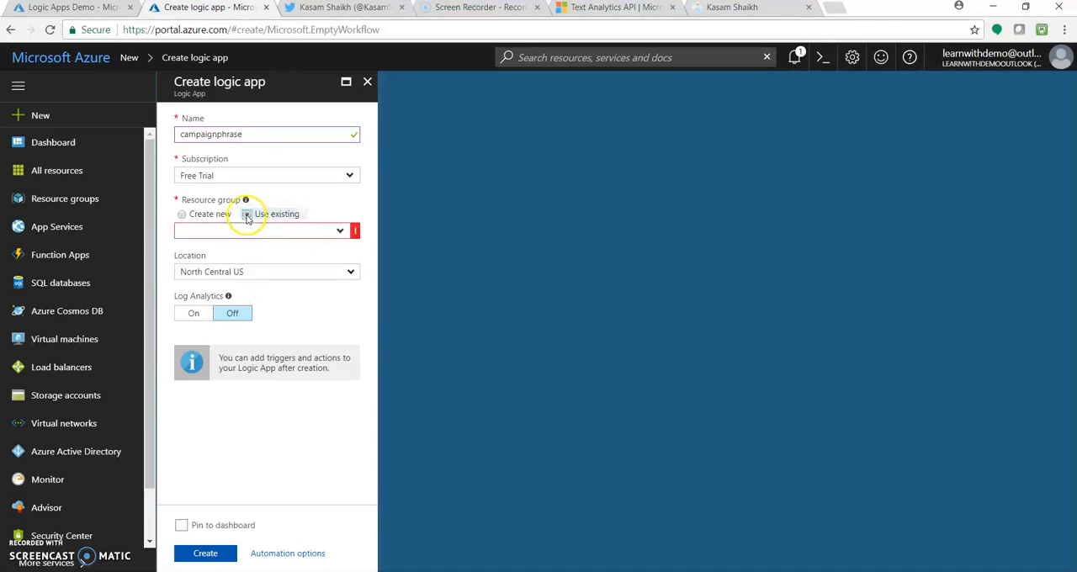
left_click(341, 234)
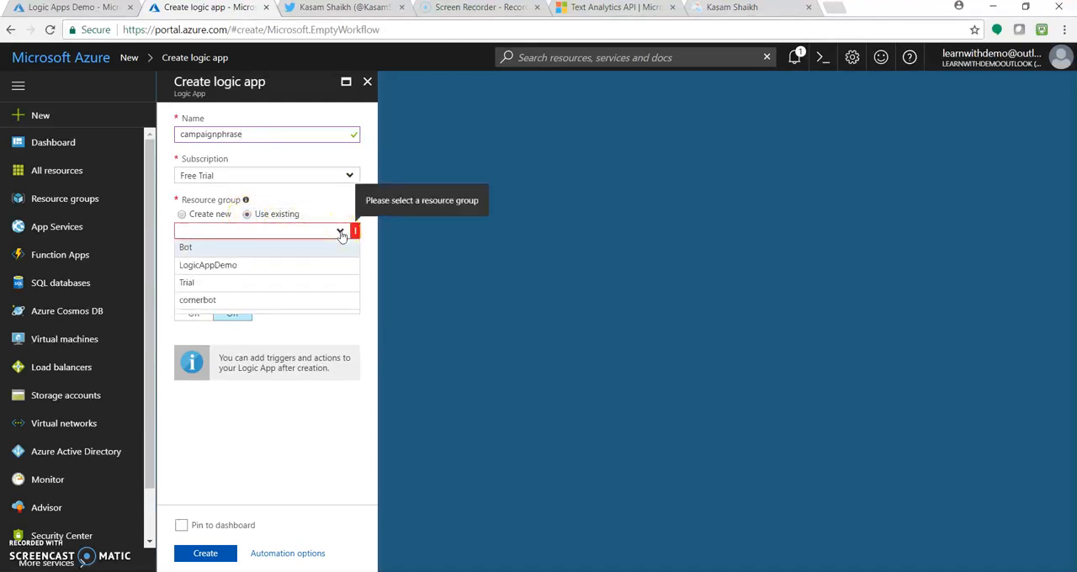
left_click(264, 266)
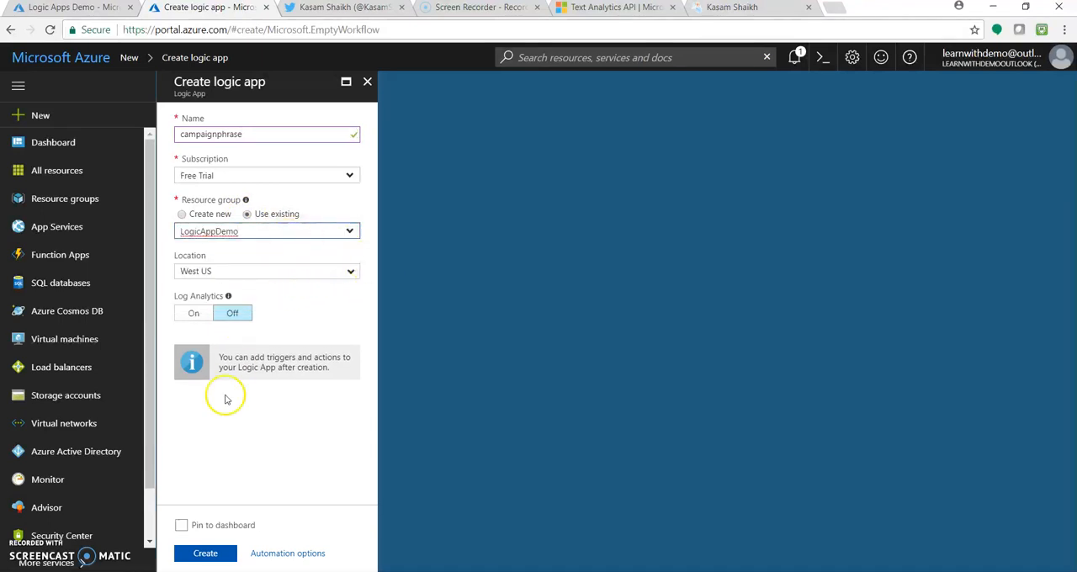
left_click(181, 525)
left_click(200, 556)
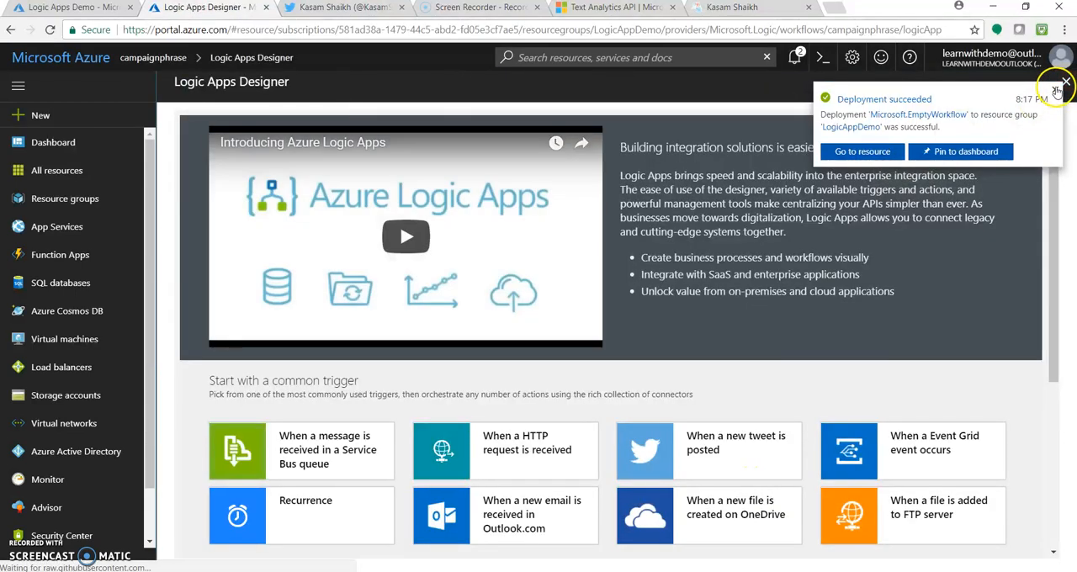
left_click(1056, 89)
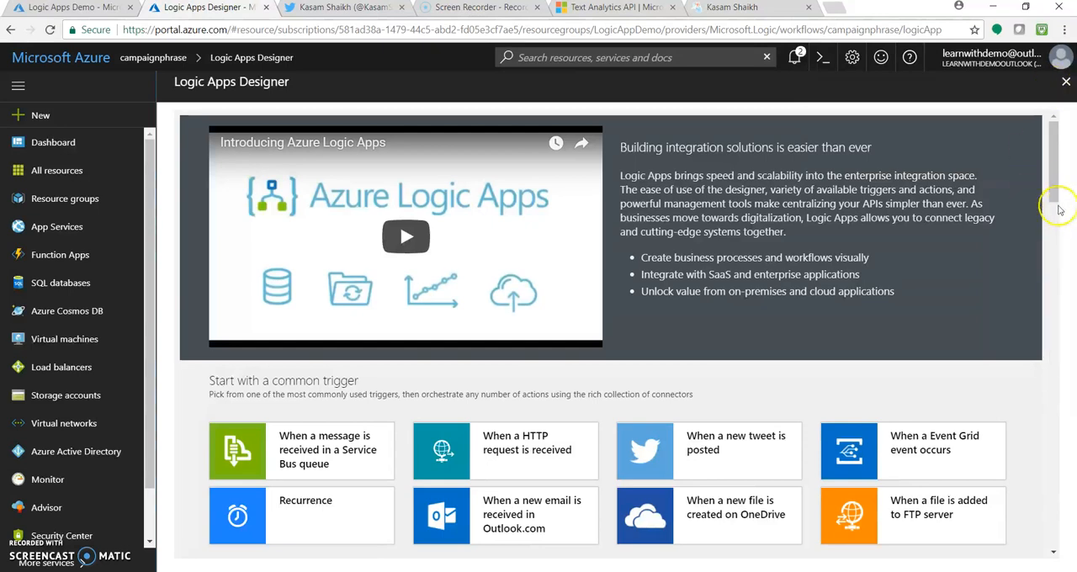
Step: Start from the Blank Logic App template and add the Twitter trigger "When a new tweet is posted"
left_click_drag(1051, 176, 1056, 244)
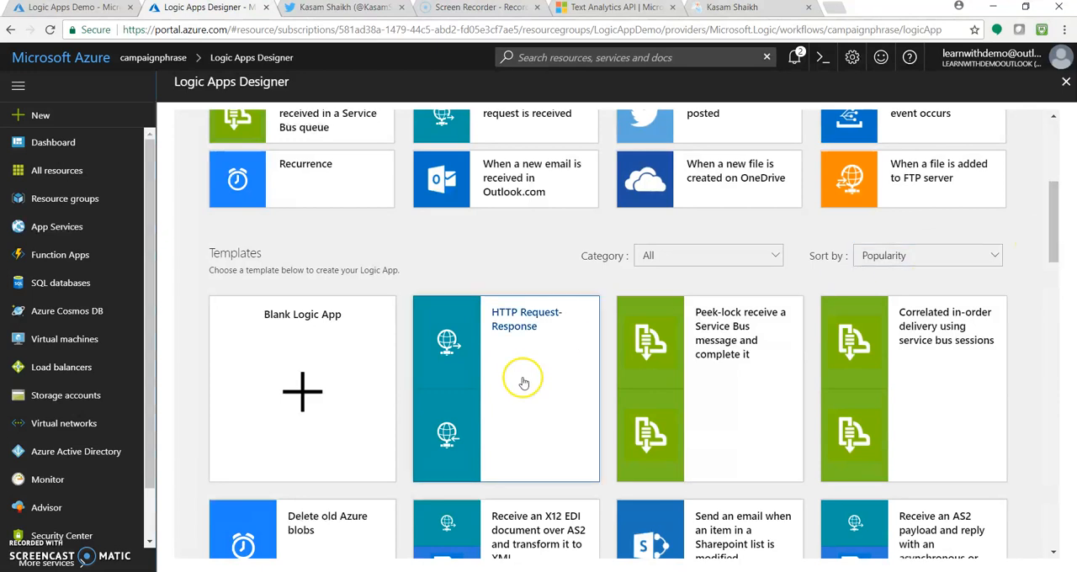
left_click(352, 375)
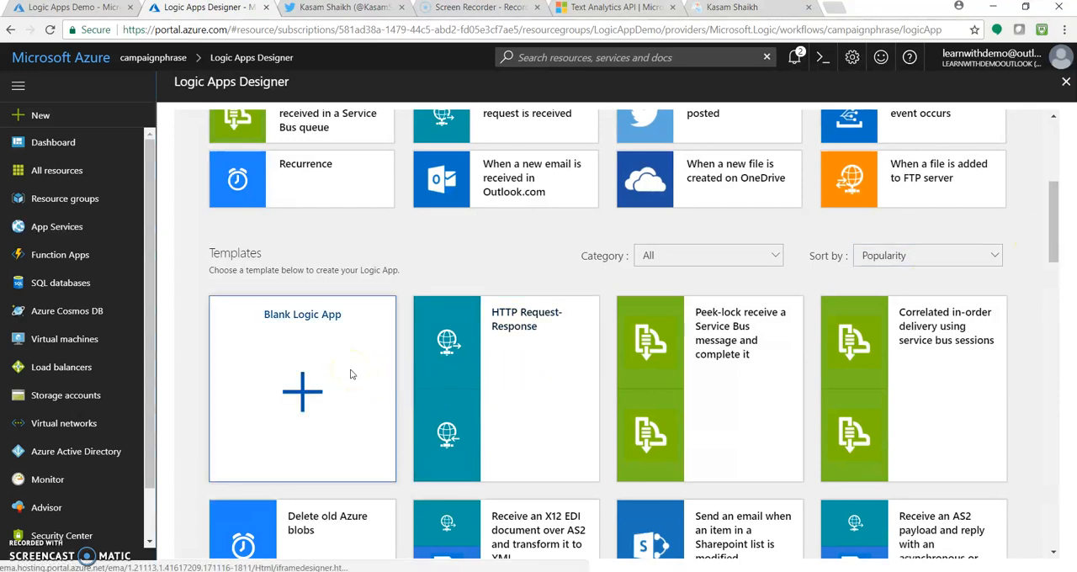
type("Twitt")
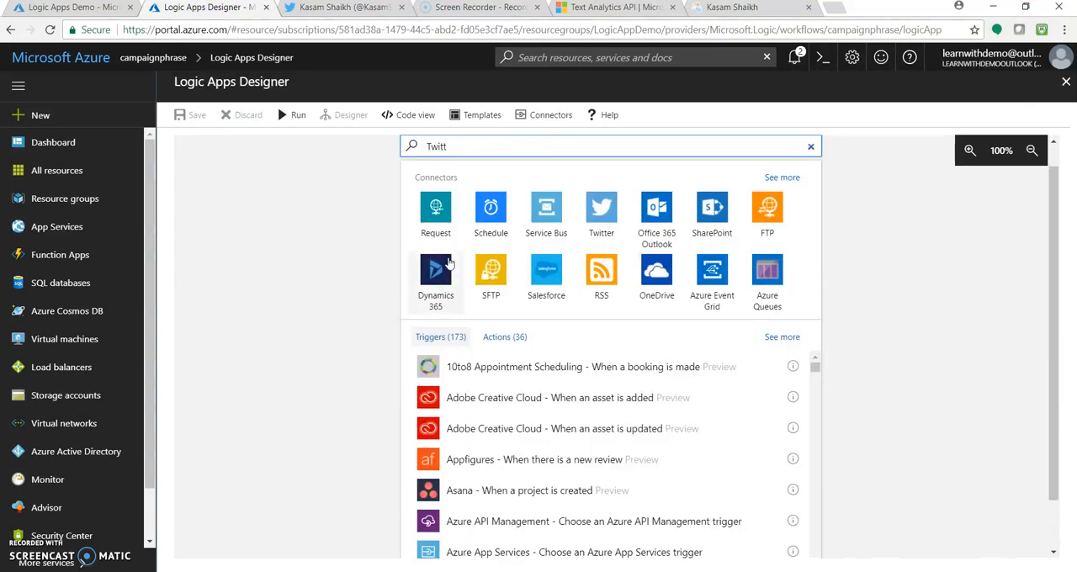
left_click(431, 206)
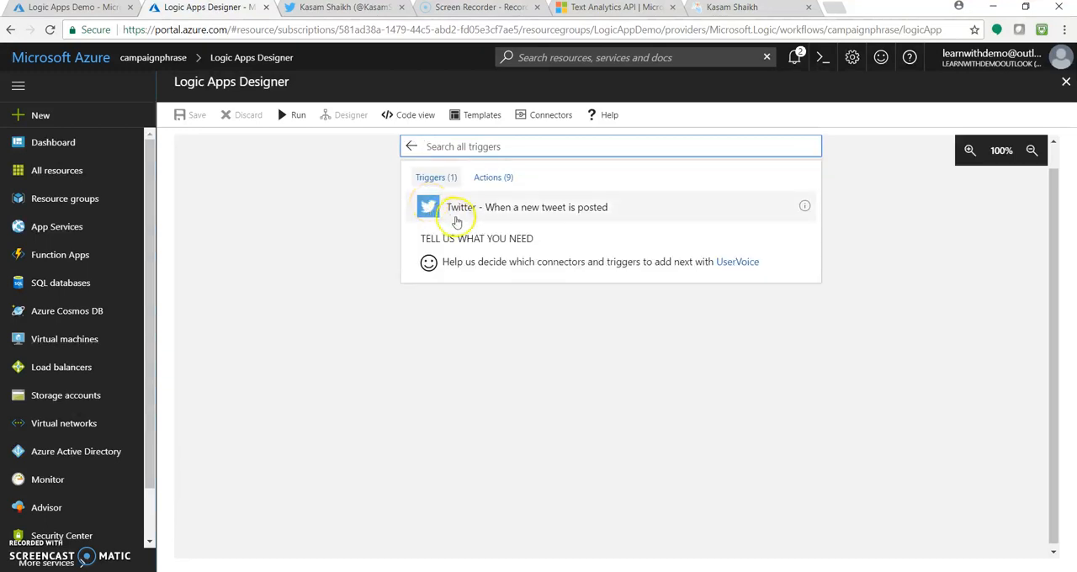
left_click(543, 218)
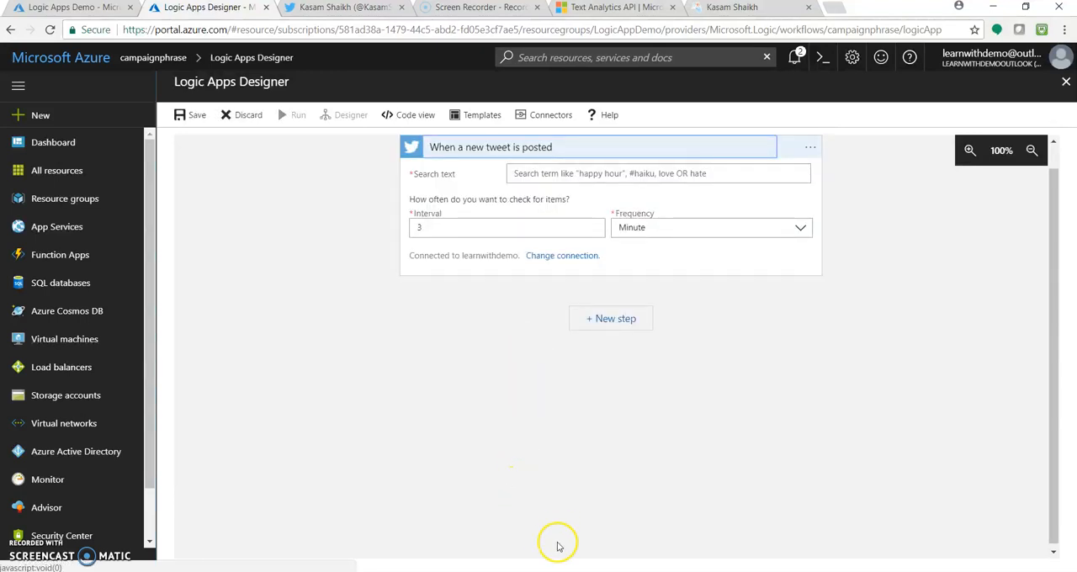
Step: Copy the hashtag #LogicwithCognitive from the Notepad notes into the tweet trigger's search text
mouse_move(464, 571)
left_click(465, 539)
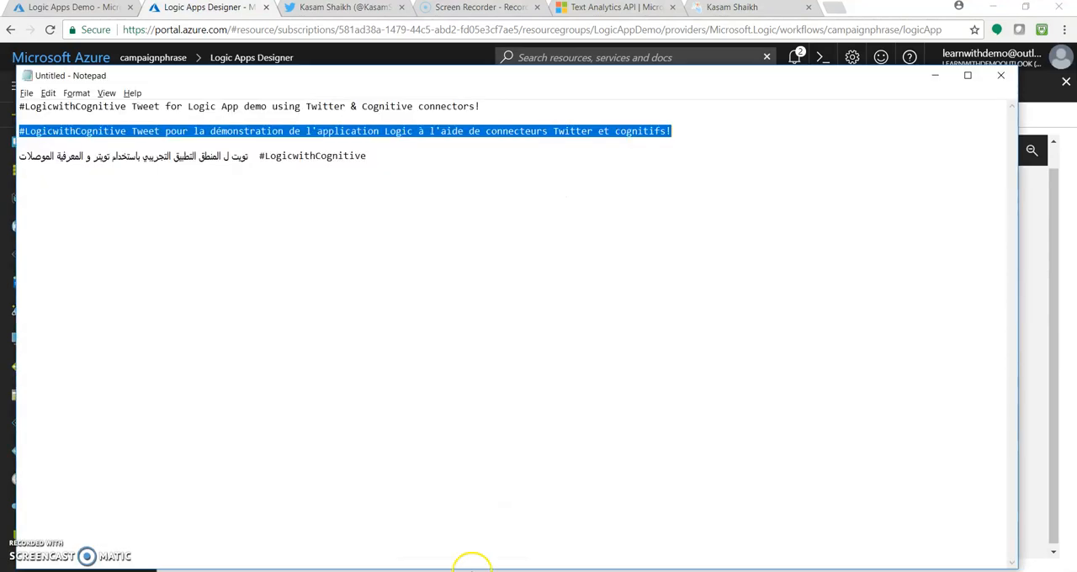
left_click_drag(126, 107, 9, 108)
key("ctrl+c")
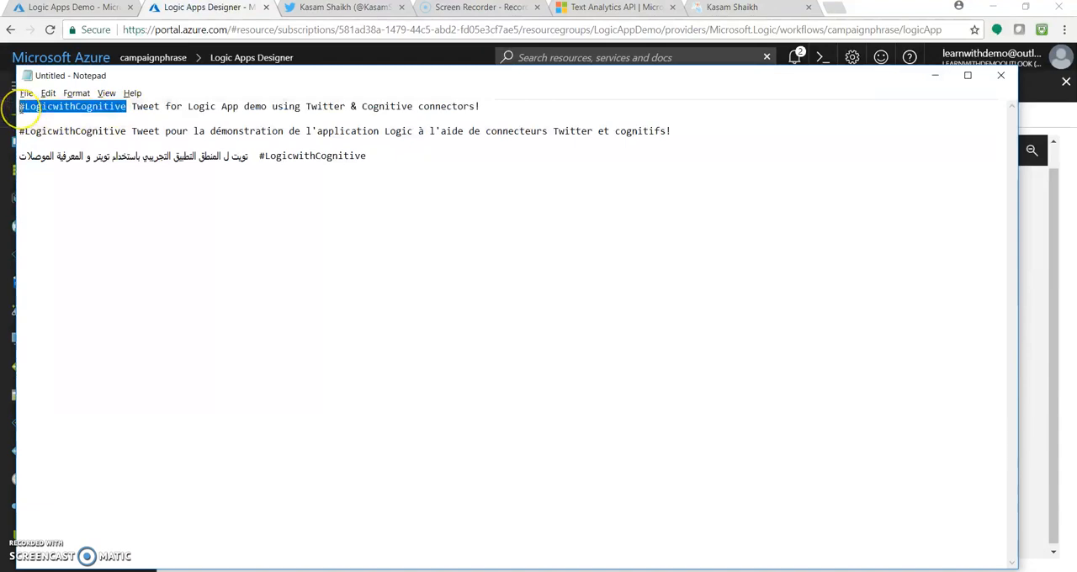
left_click(1060, 197)
left_click(533, 173)
key("ctrl+v")
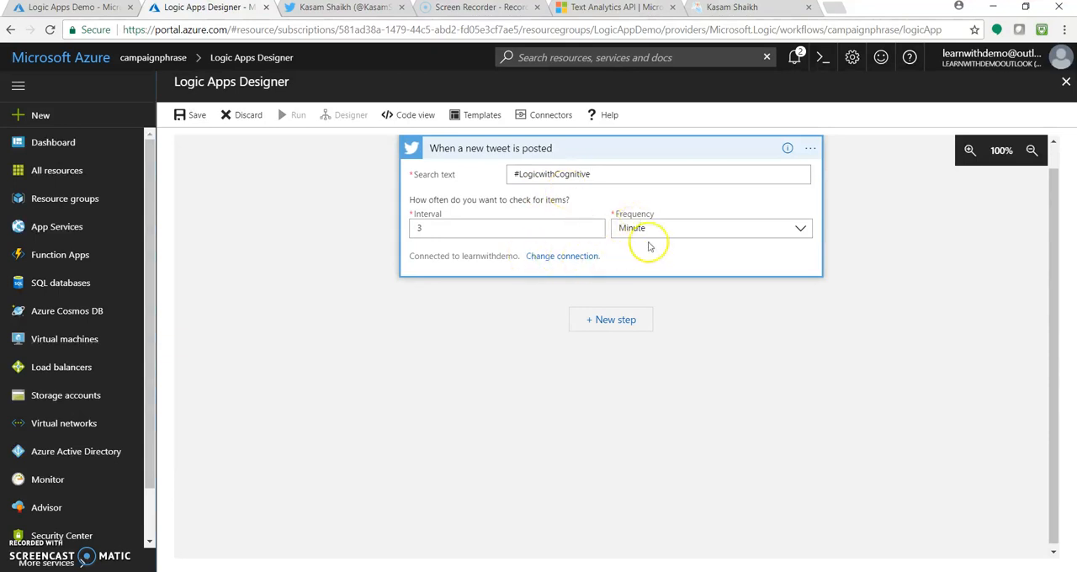
left_click(698, 228)
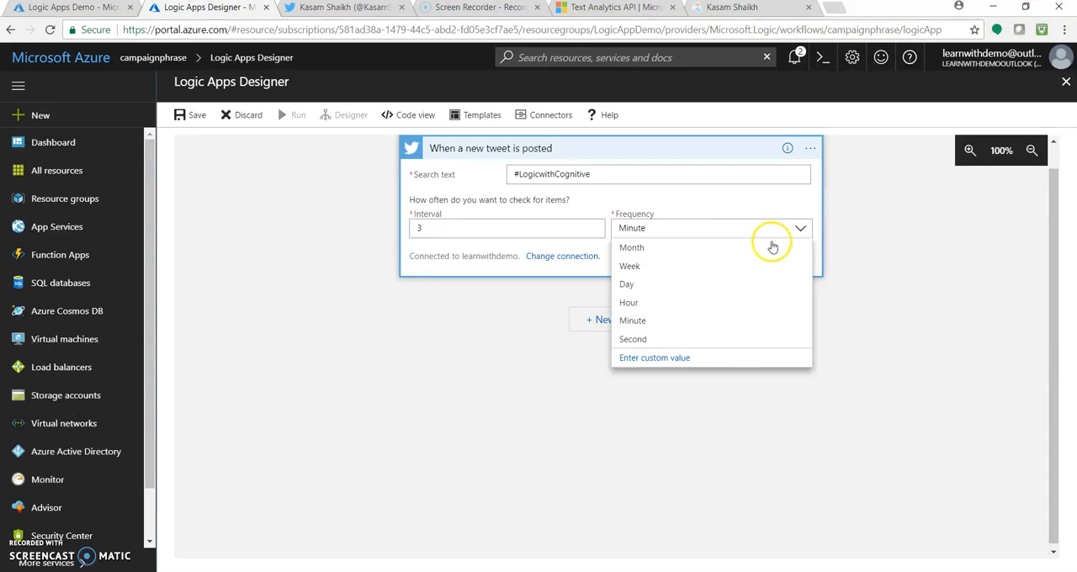
left_click(862, 242)
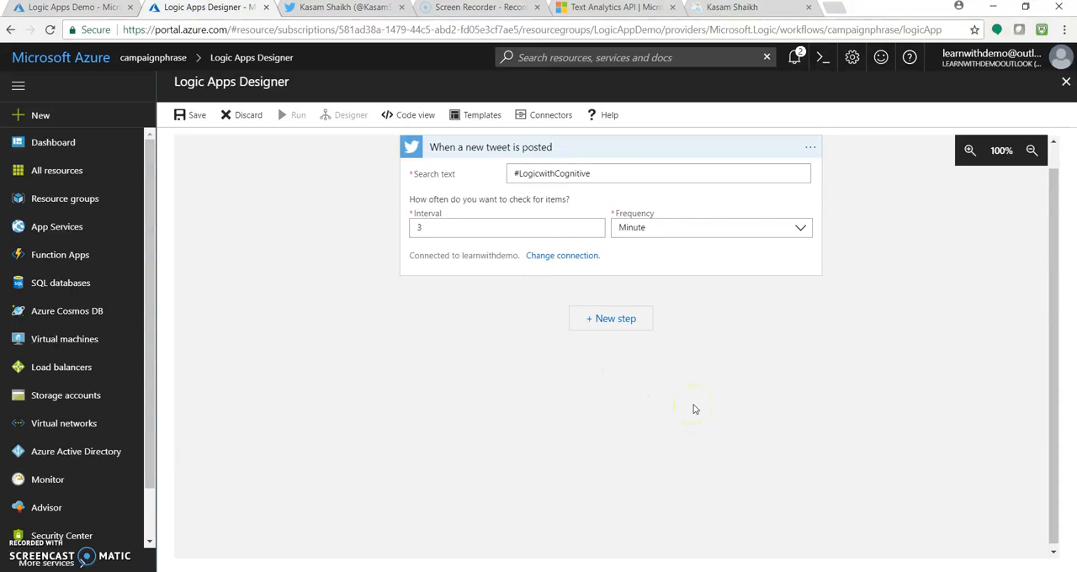
Step: Add the Text Analytics Key Phrases action after the tweet trigger
left_click(629, 327)
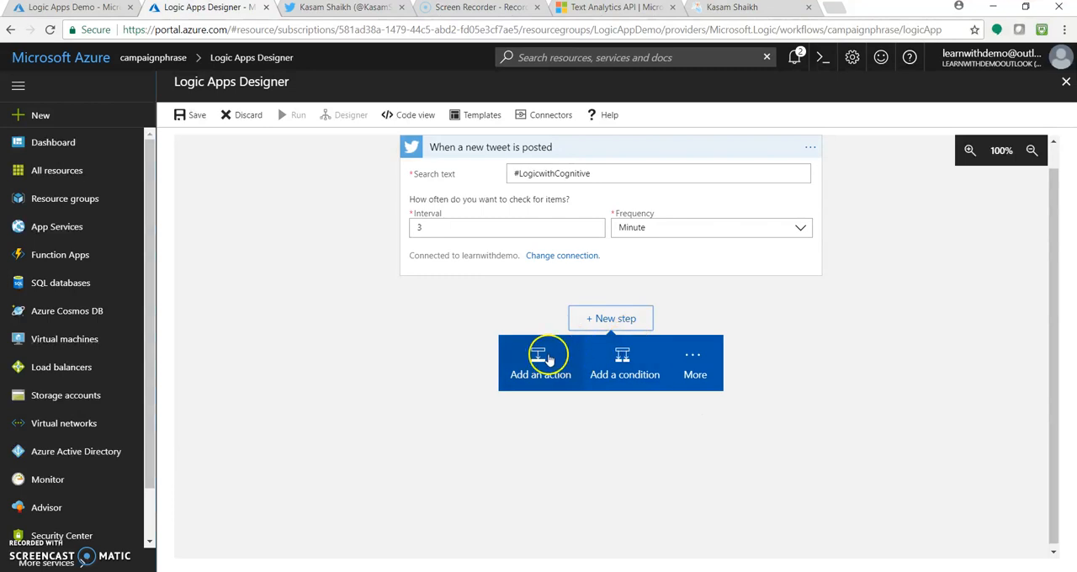
left_click(548, 358)
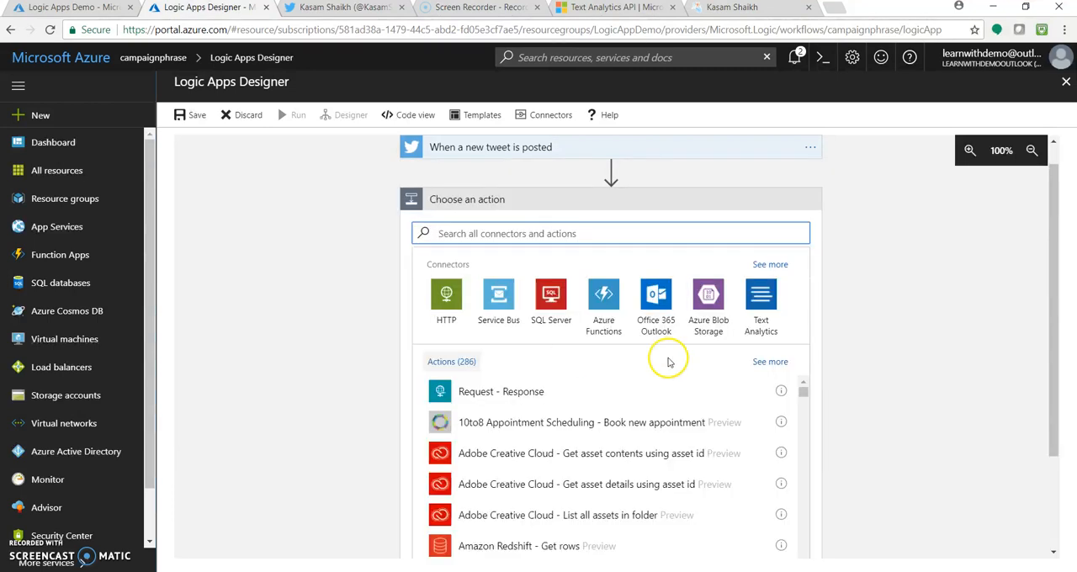
left_click(763, 296)
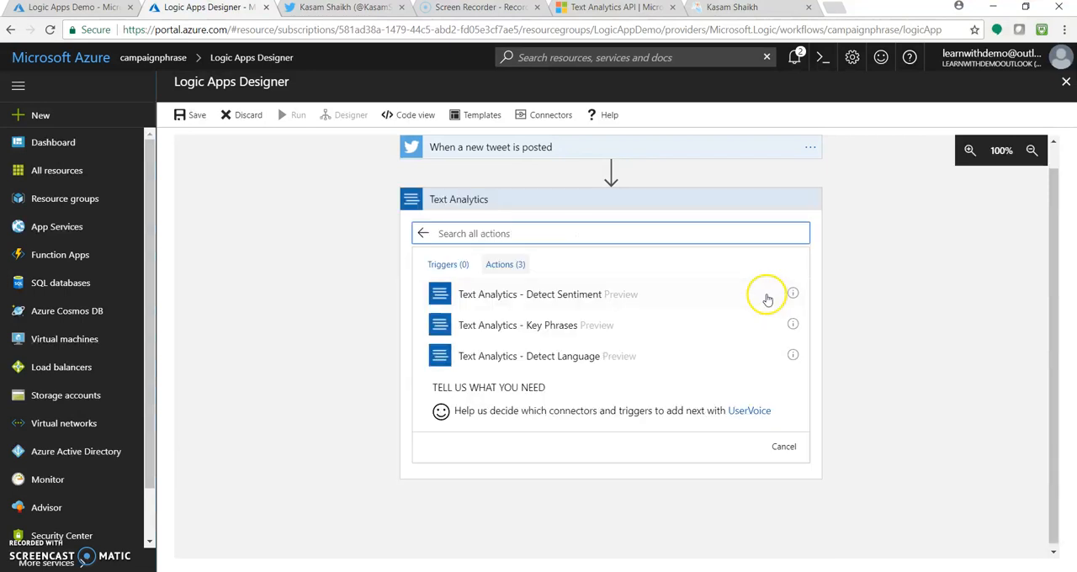
left_click(569, 331)
left_click(569, 331)
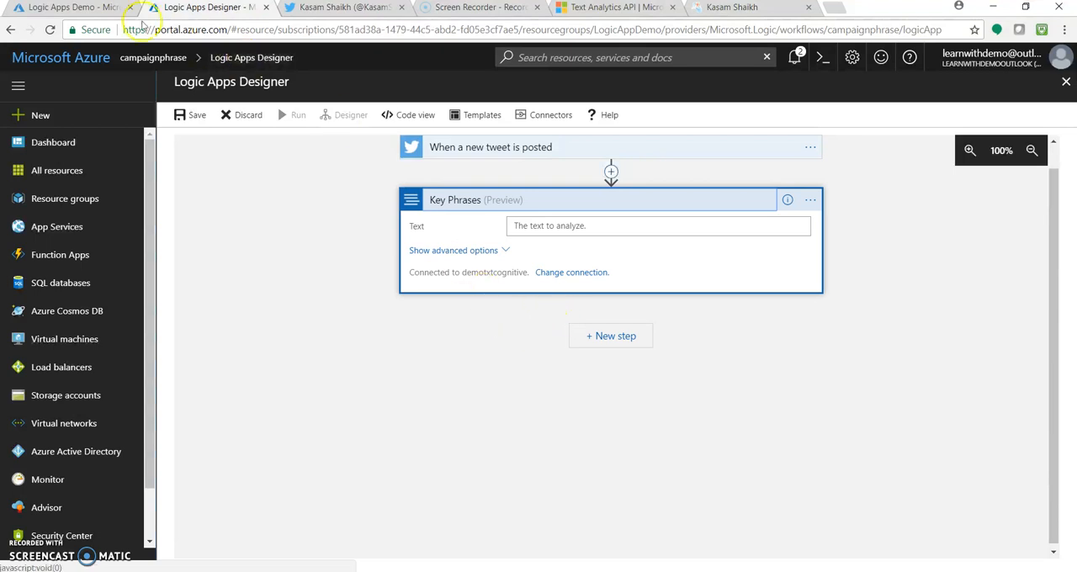
Step: Review the demotxtcognitive Cognitive Services resource and the keyphrases blob container in the demostrlogic storage account
left_click(57, 8)
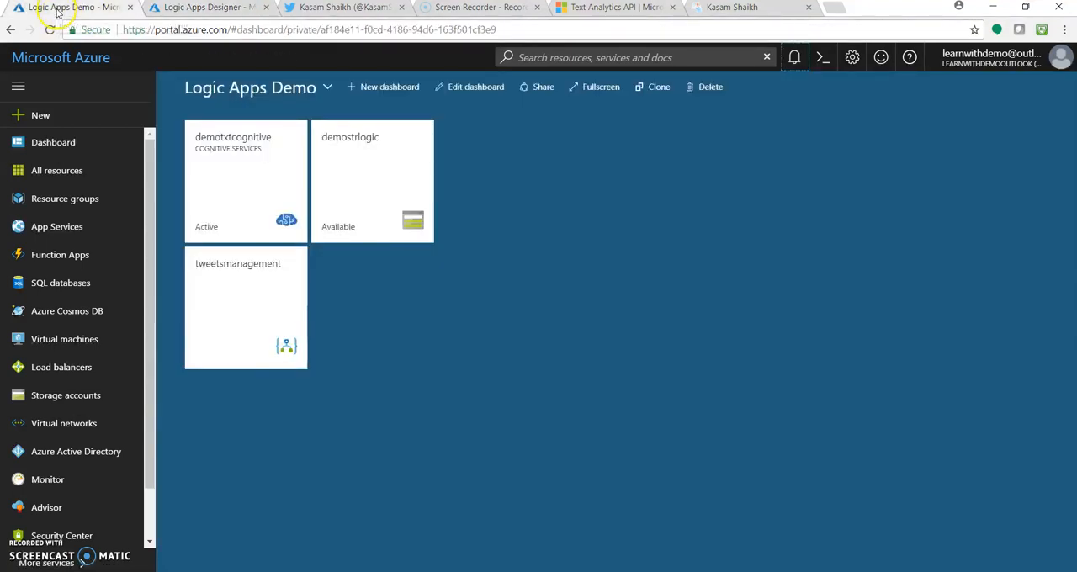
left_click(230, 173)
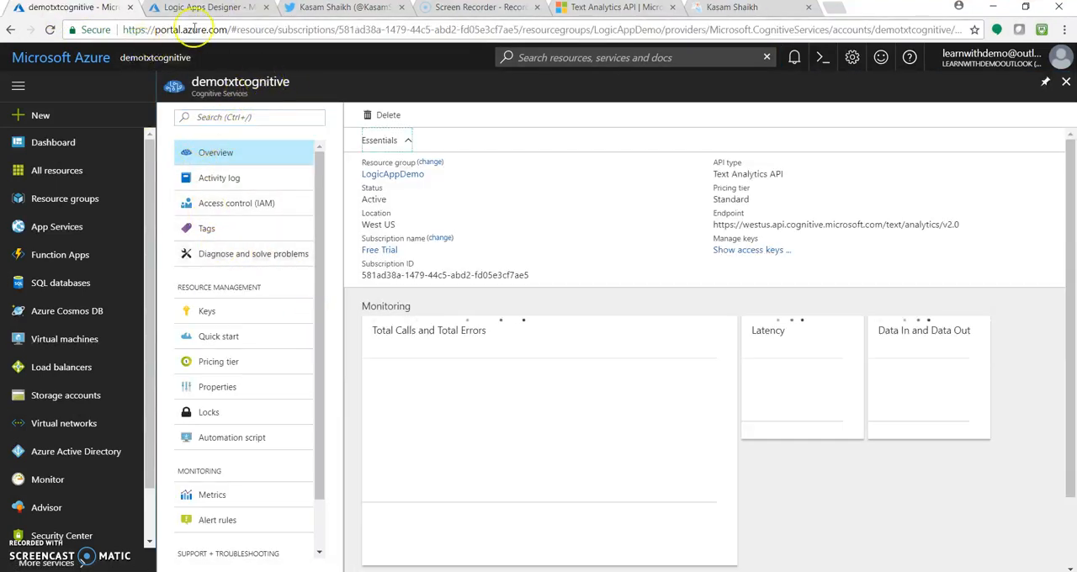
left_click(88, 60)
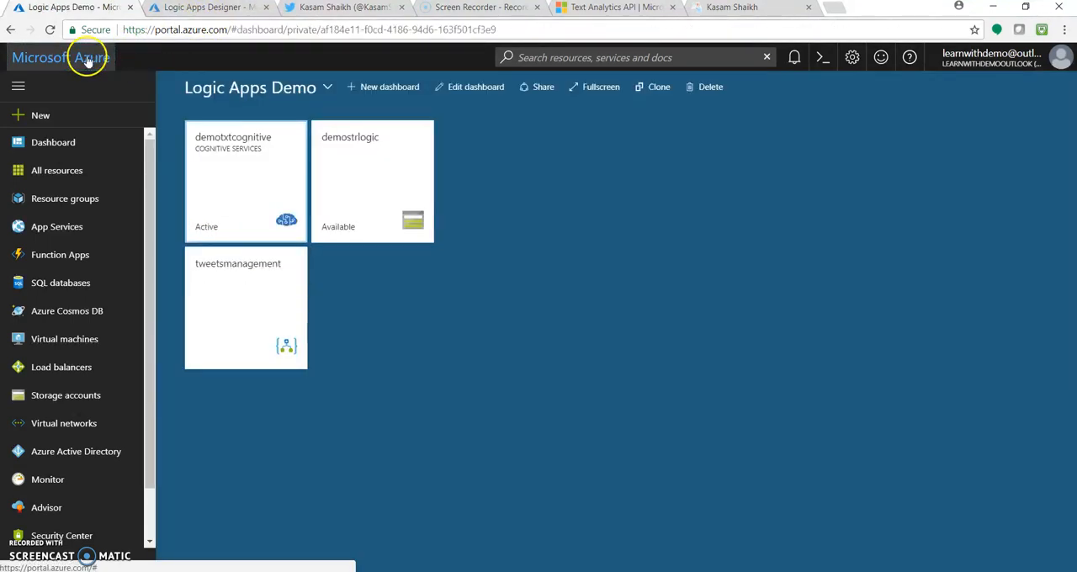
left_click(396, 194)
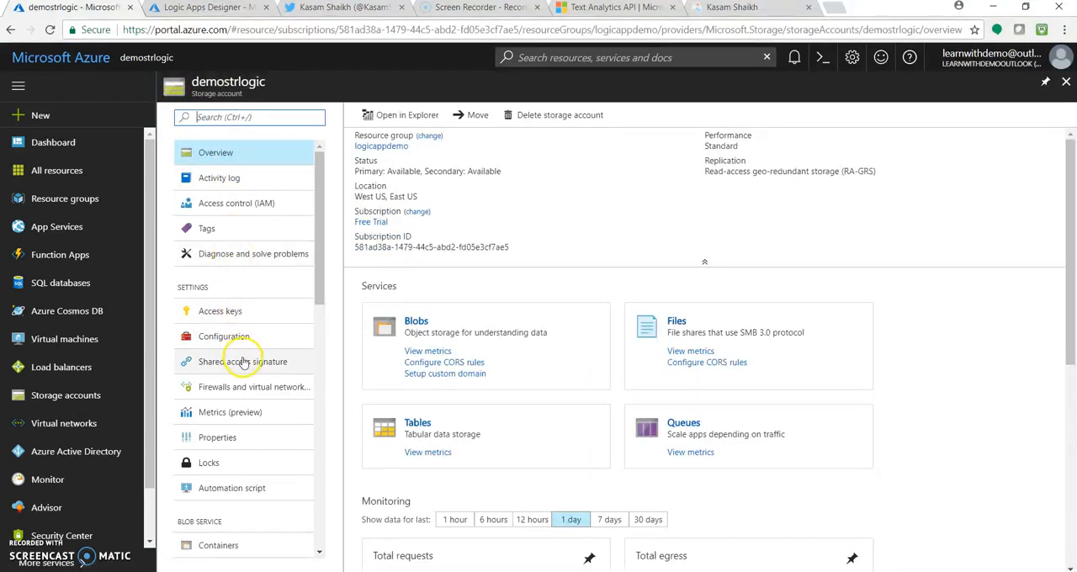
left_click(239, 543)
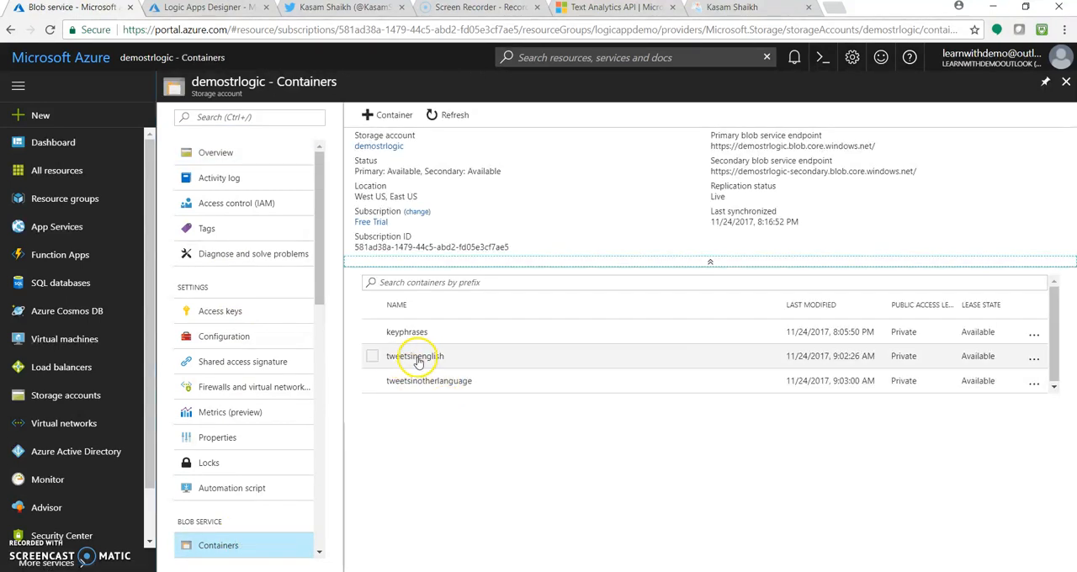
left_click(431, 340)
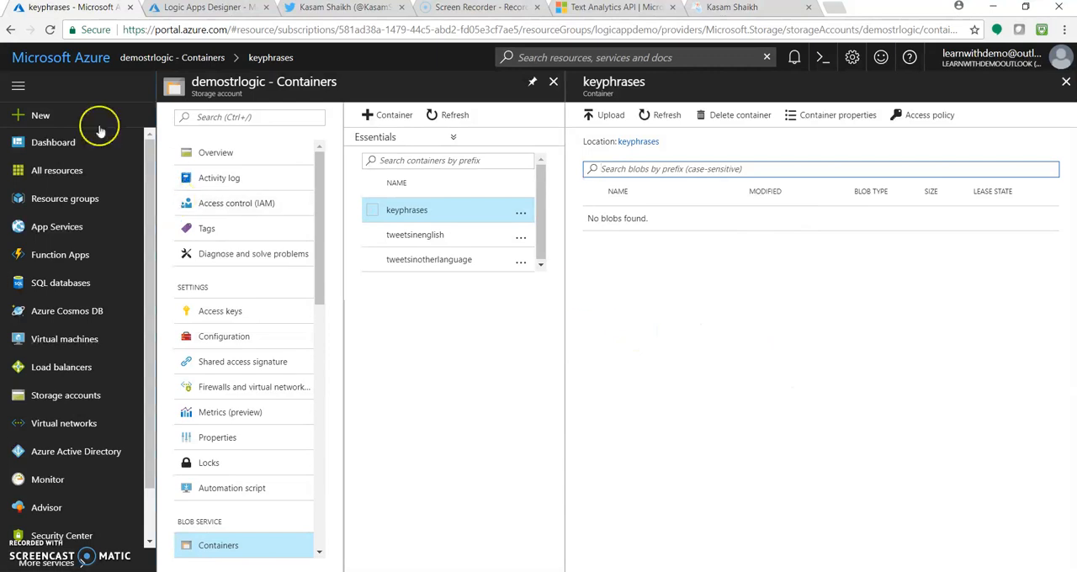
Step: Back in the Logic Apps Designer, set the Key Phrases action's text to the dynamic content Tweet text
left_click(204, 8)
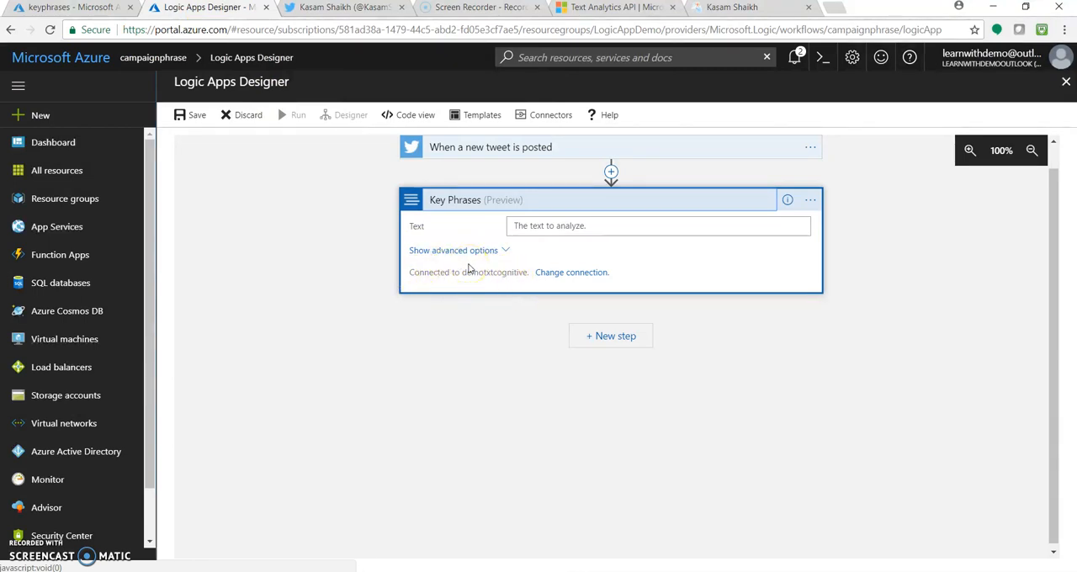
left_click(593, 227)
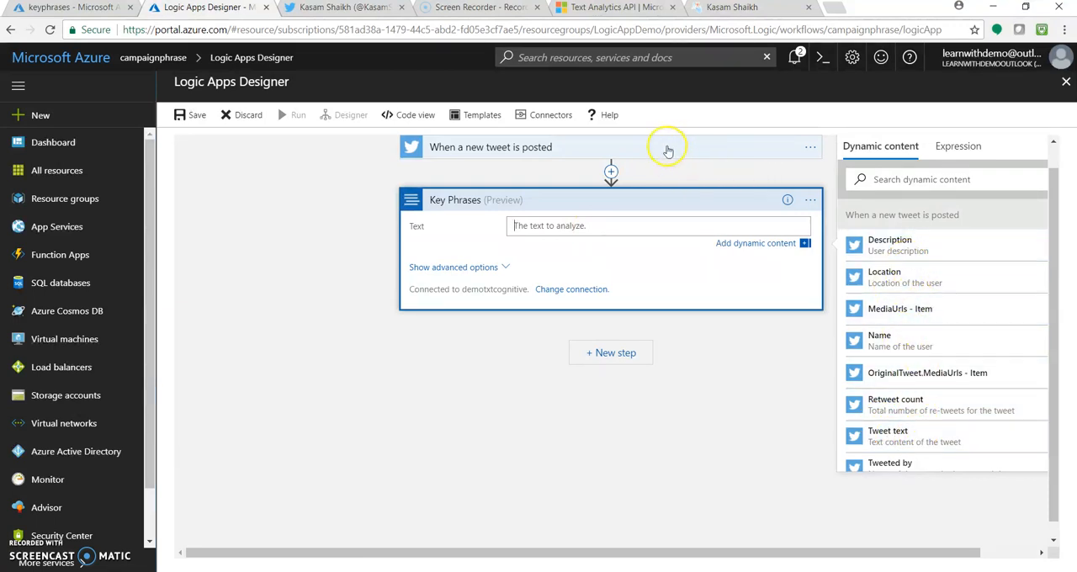
left_click(917, 434)
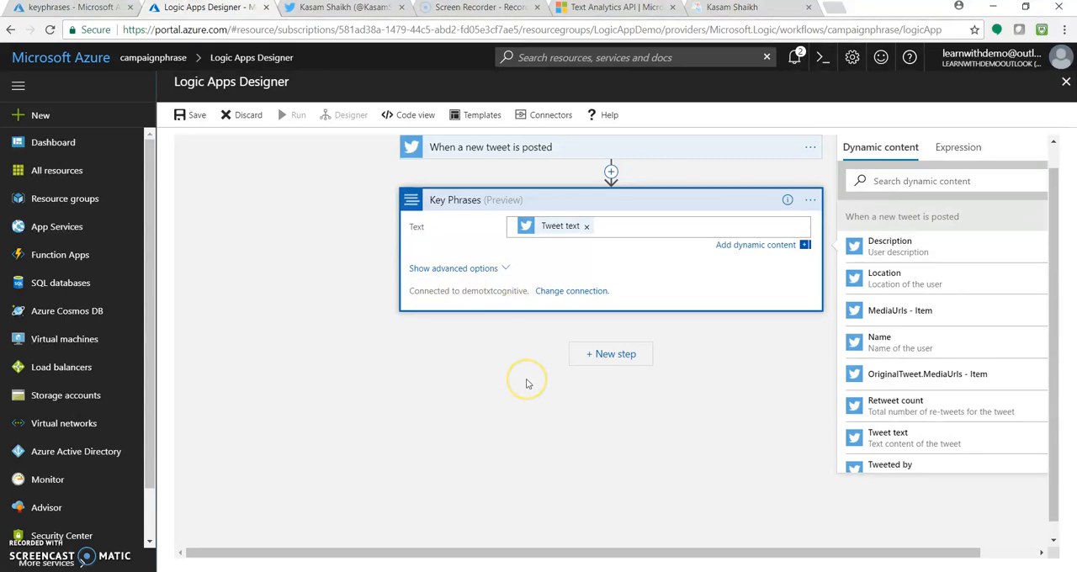
Step: Add an Azure Blob Storage Create blob action after the Key Phrases action
left_click(606, 357)
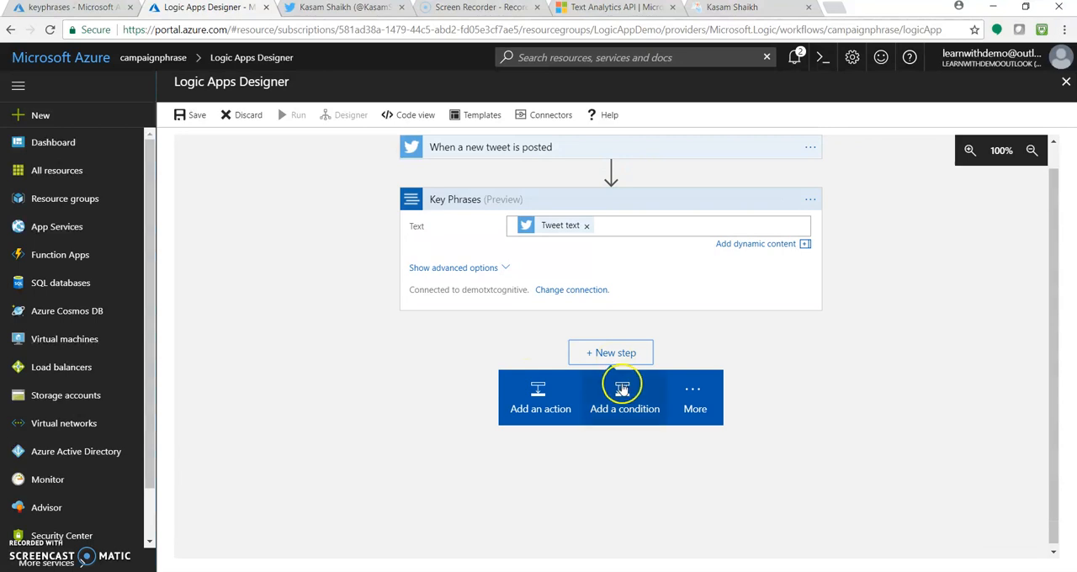
left_click(535, 400)
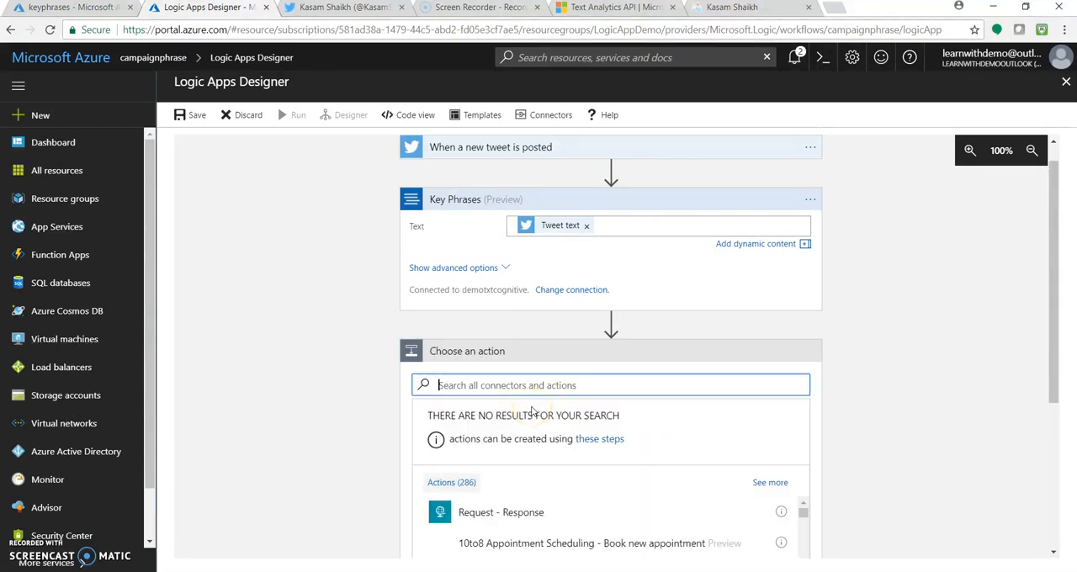
left_click_drag(1055, 309, 1065, 356)
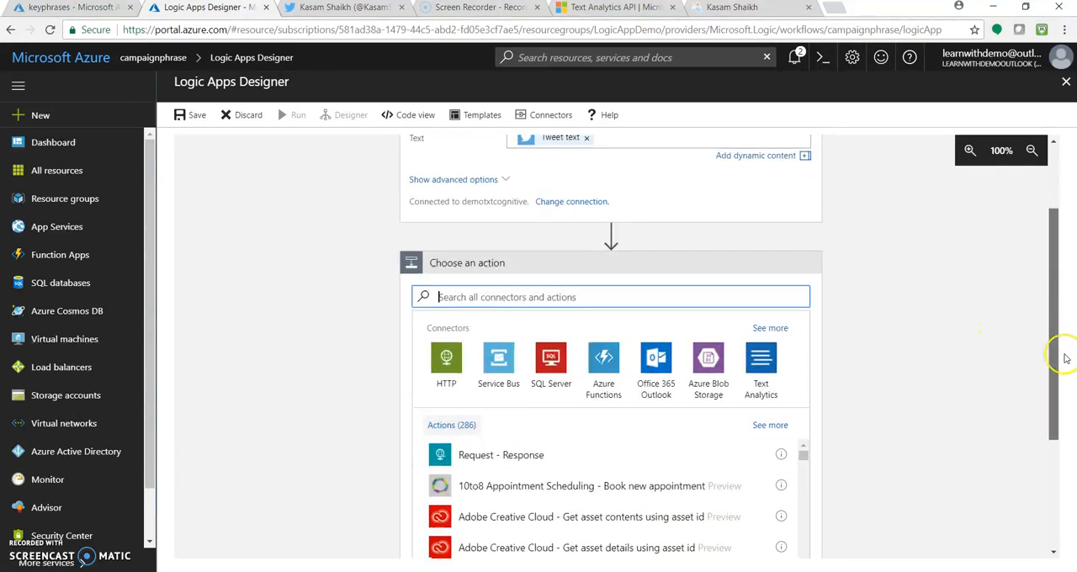
left_click(711, 366)
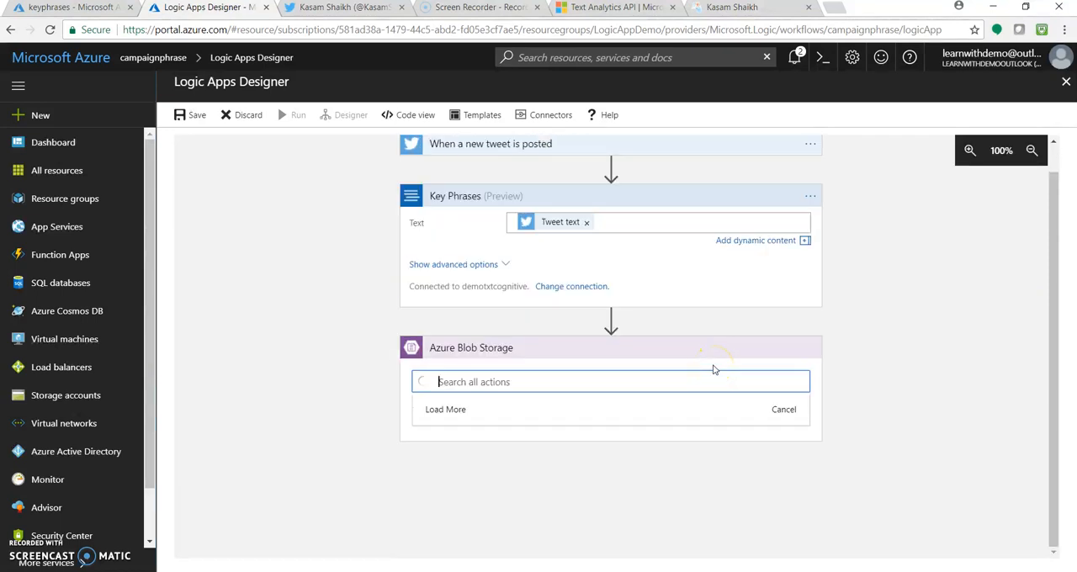
left_click(623, 372)
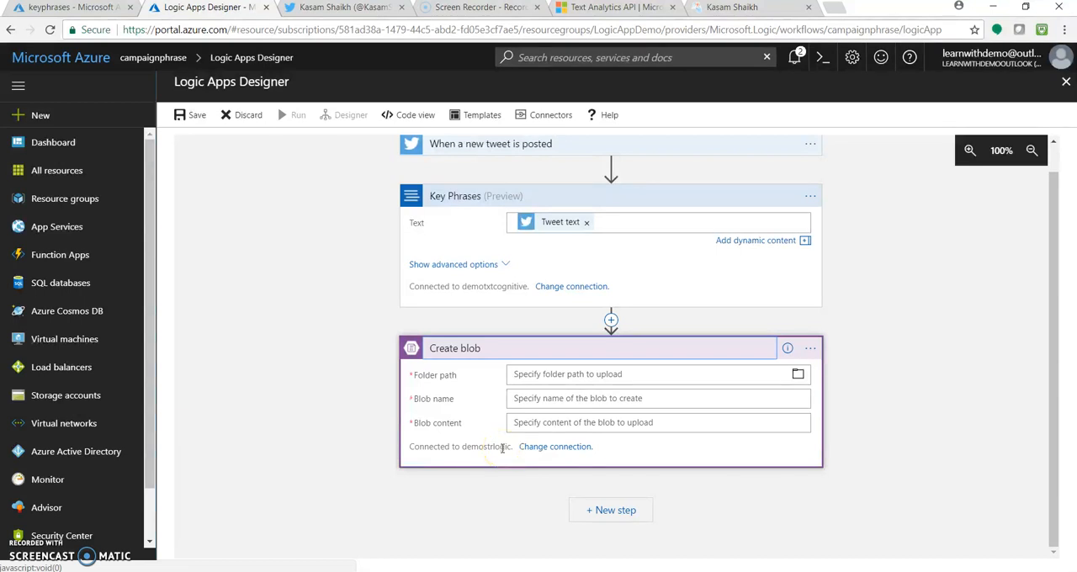
Step: Review the demostrlogic storage account's access keys, then the demotxtcognitive resource's keys and endpoint in the other portal page
left_click(84, 8)
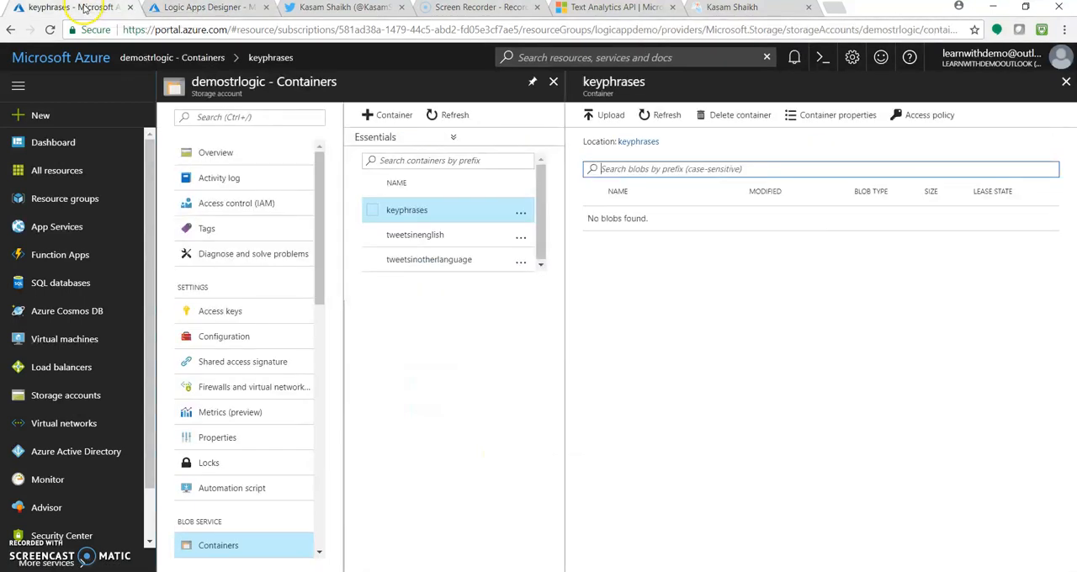
left_click(248, 312)
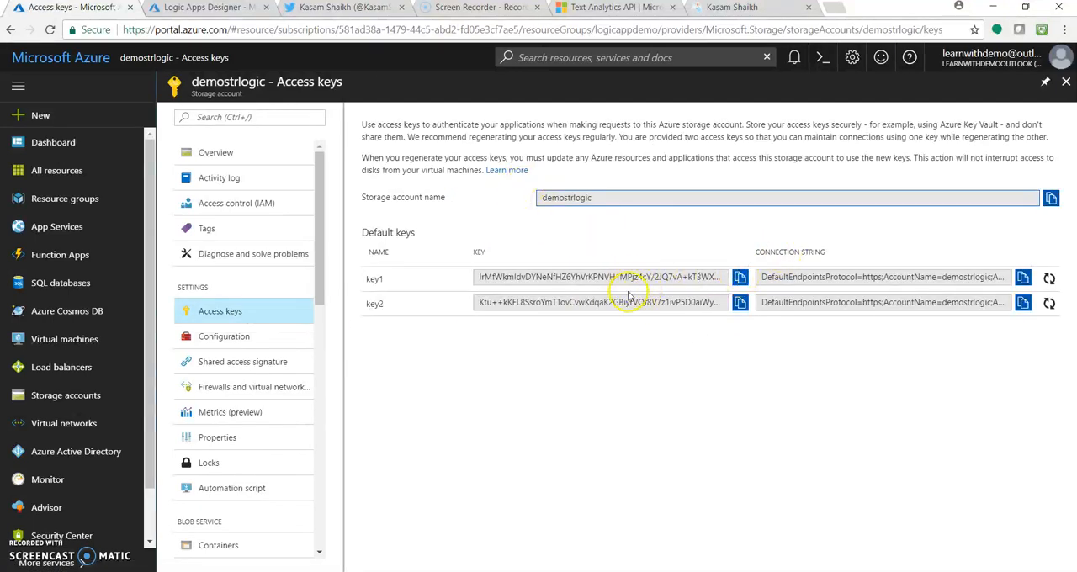
left_click(84, 56)
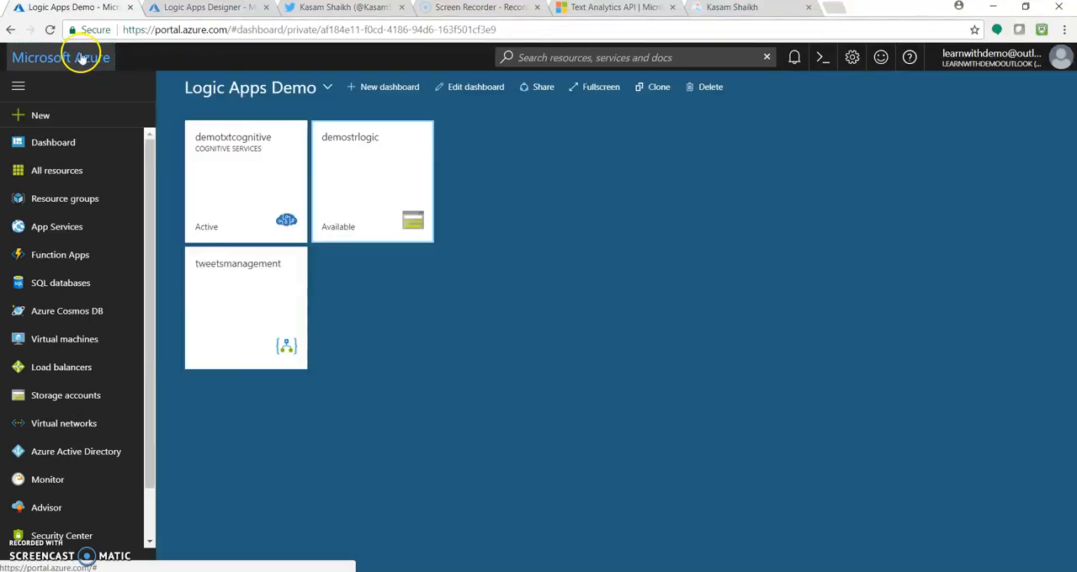
left_click(259, 159)
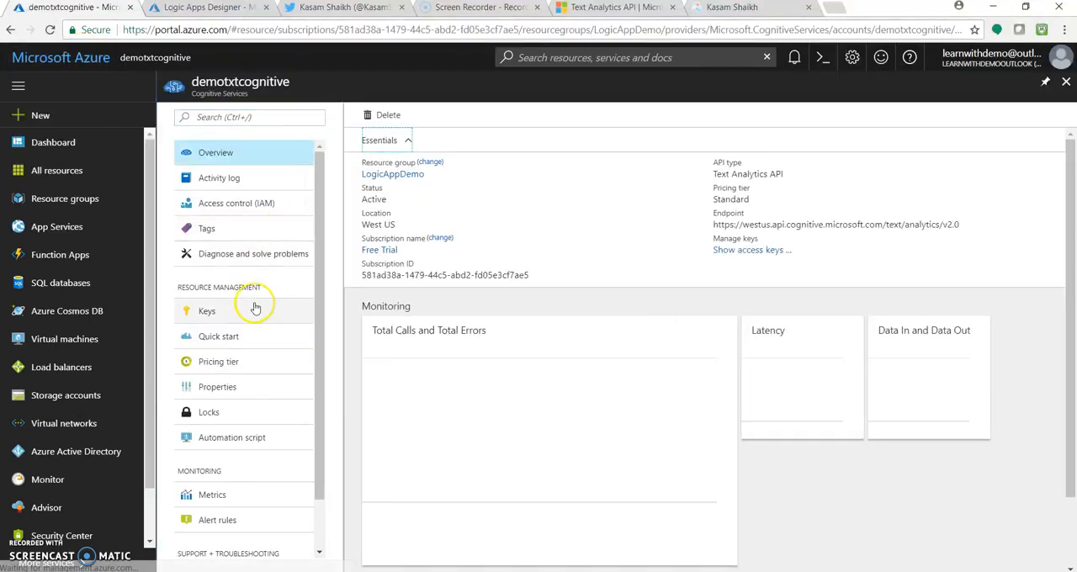
left_click(256, 309)
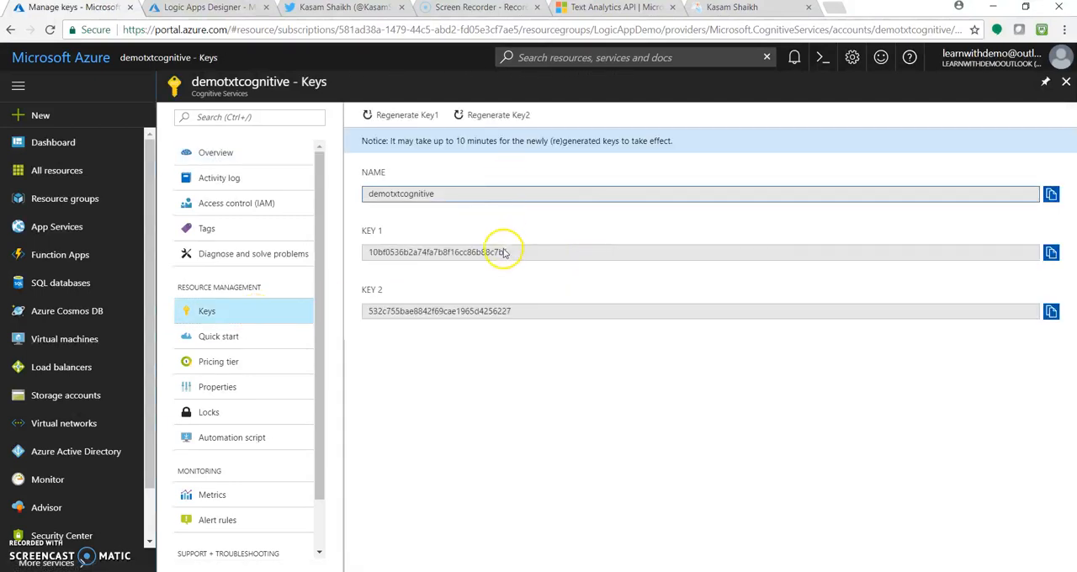
left_click(236, 154)
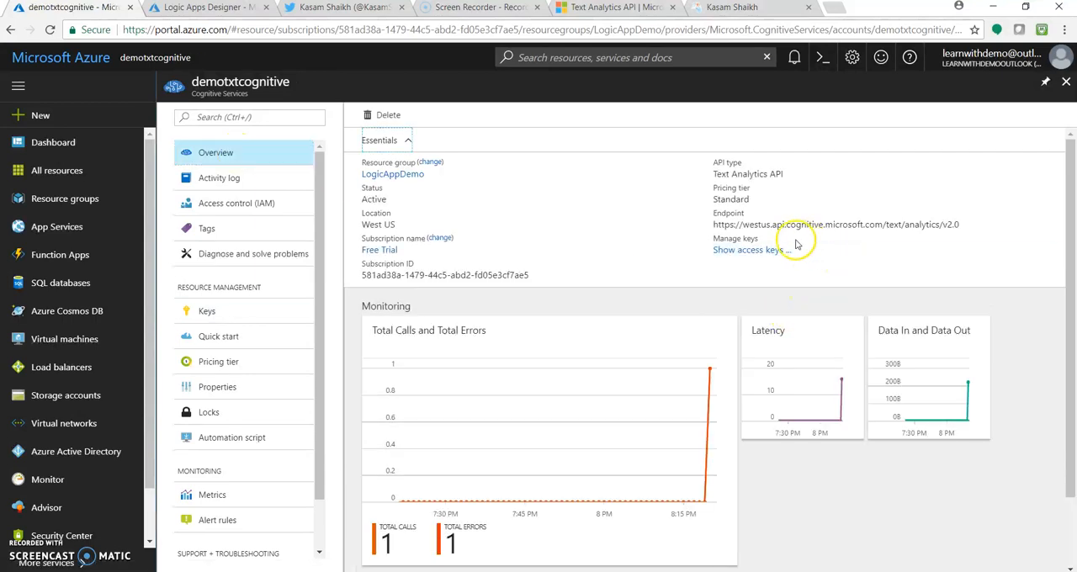
mouse_move(724, 232)
Step: Back in the Logic Apps Designer, set the Create blob action's folder path to /keyphrases
left_click(217, 11)
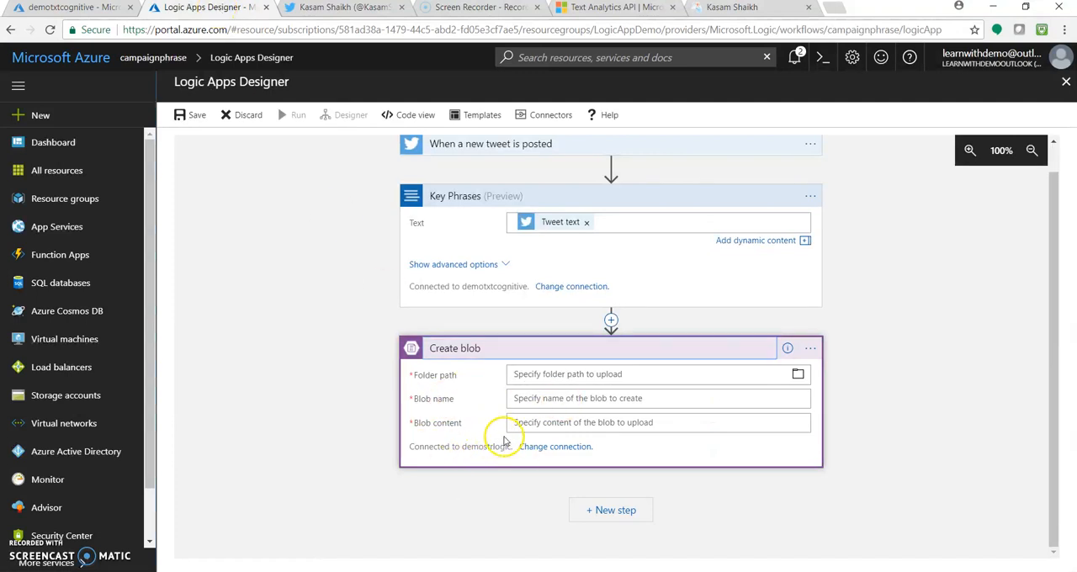
left_click(798, 376)
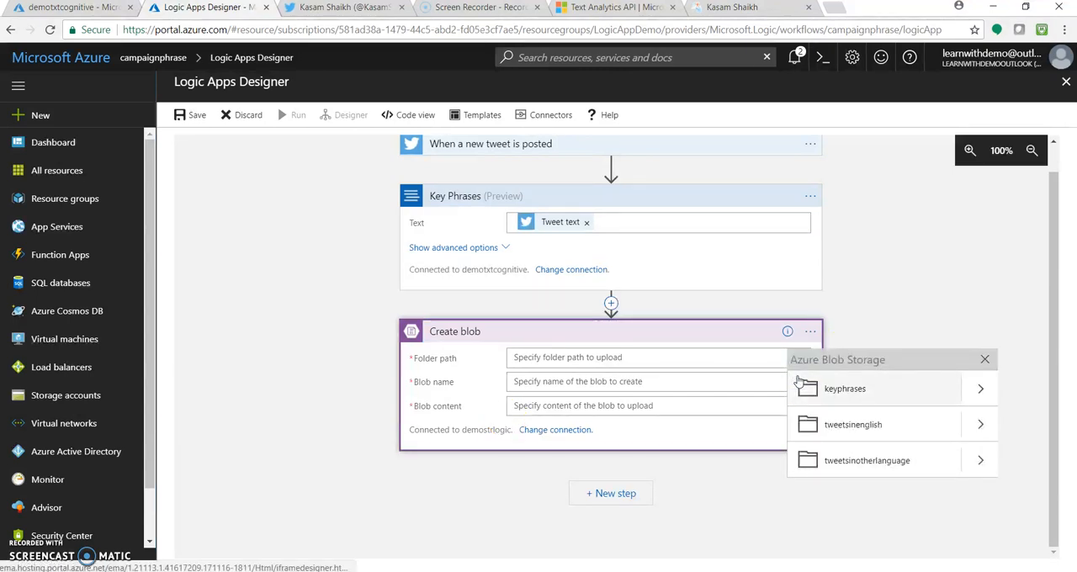
left_click(875, 394)
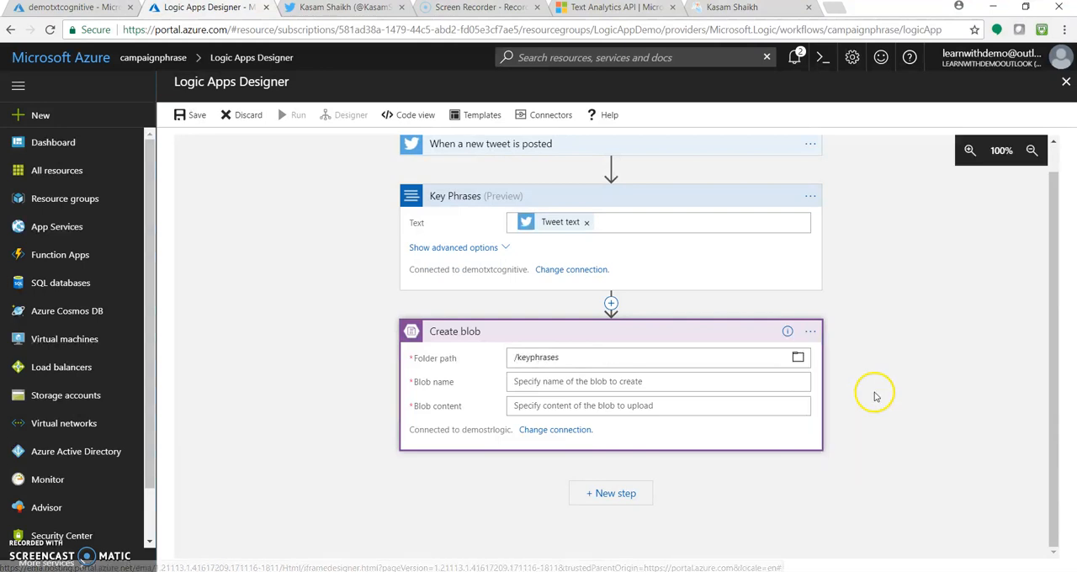
Step: Set the blob name to the dynamic content Id and the blob content to keyPhrases - Item
left_click(621, 383)
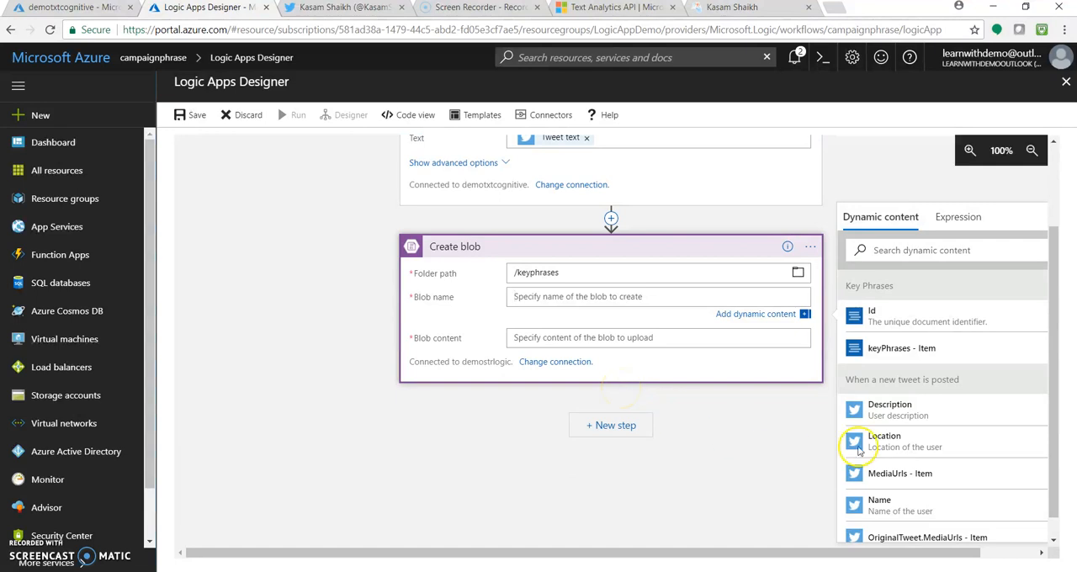
left_click(965, 330)
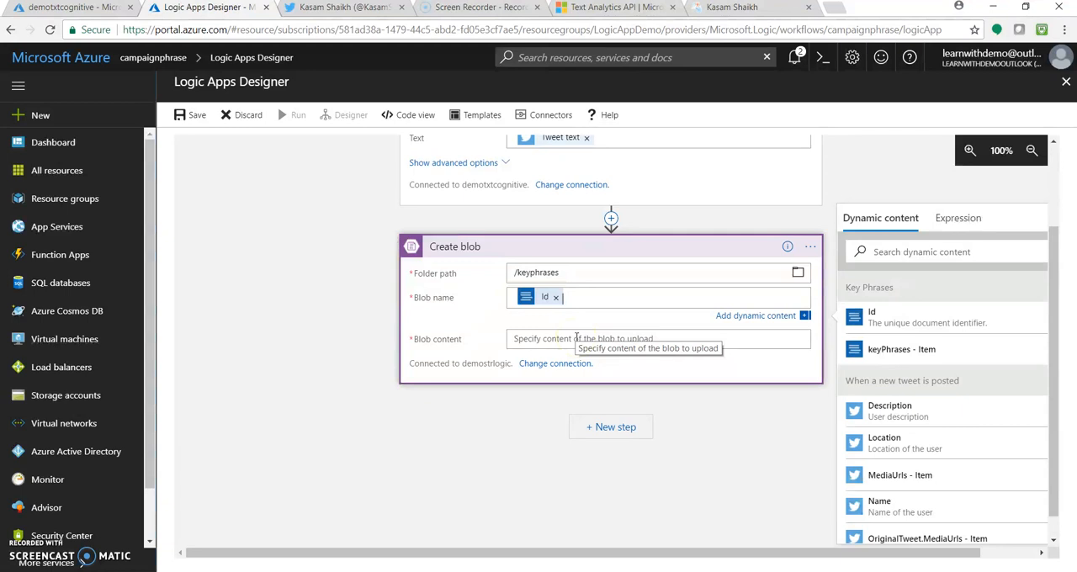
left_click(547, 340)
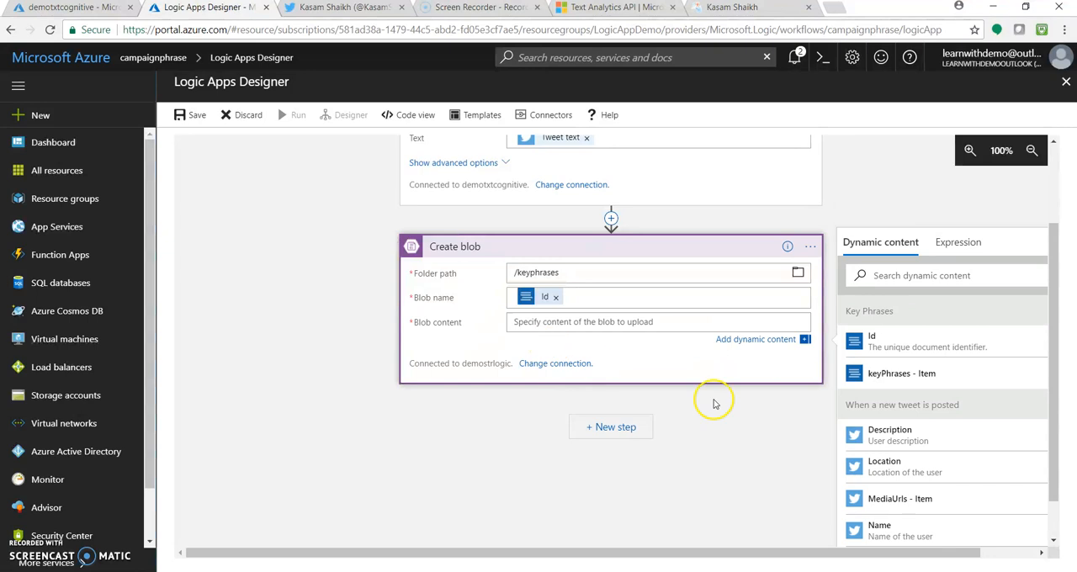
left_click(909, 375)
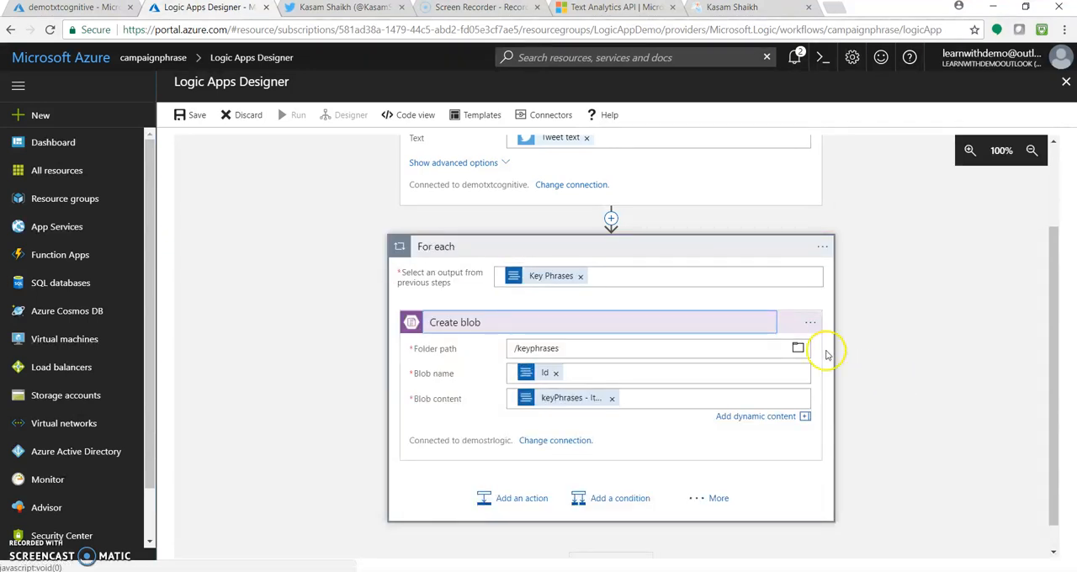
Step: Save the logic app and return to the campaignphrase overview
left_click(198, 116)
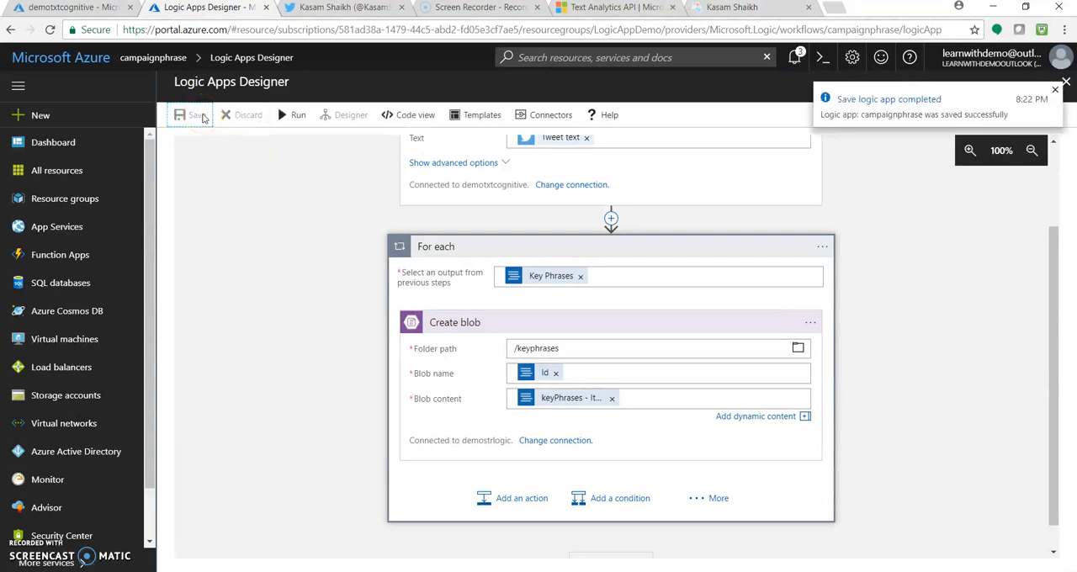
left_click(164, 58)
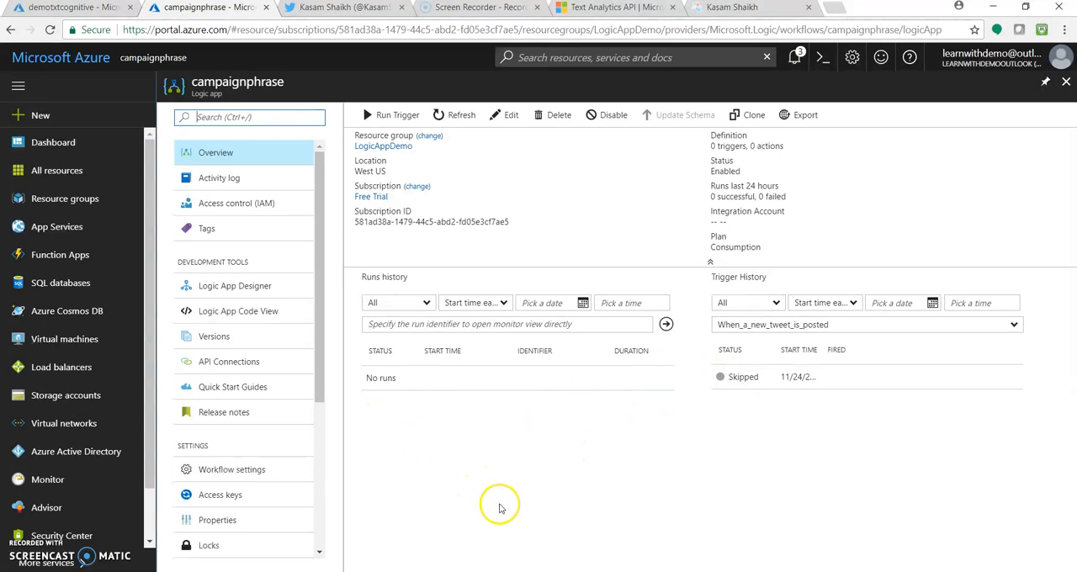
Step: Copy the line "#LogicwithCognitive Tweet for Logic App demo using Twitter & Cognitive connectors!" from the Notepad notes
left_click(487, 571)
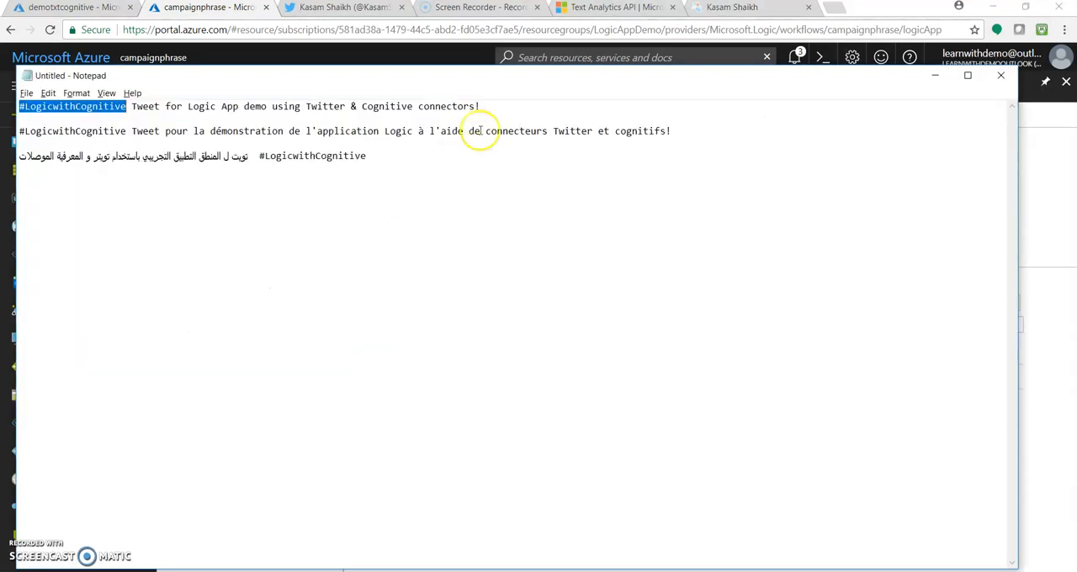
left_click_drag(493, 106, 12, 96)
key("ctrl+c")
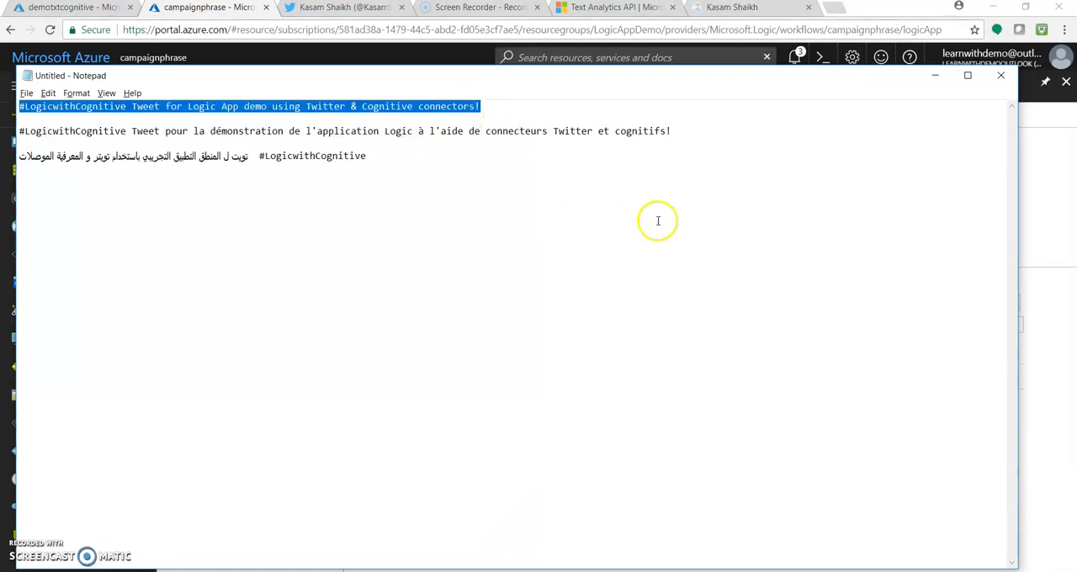
left_click(935, 80)
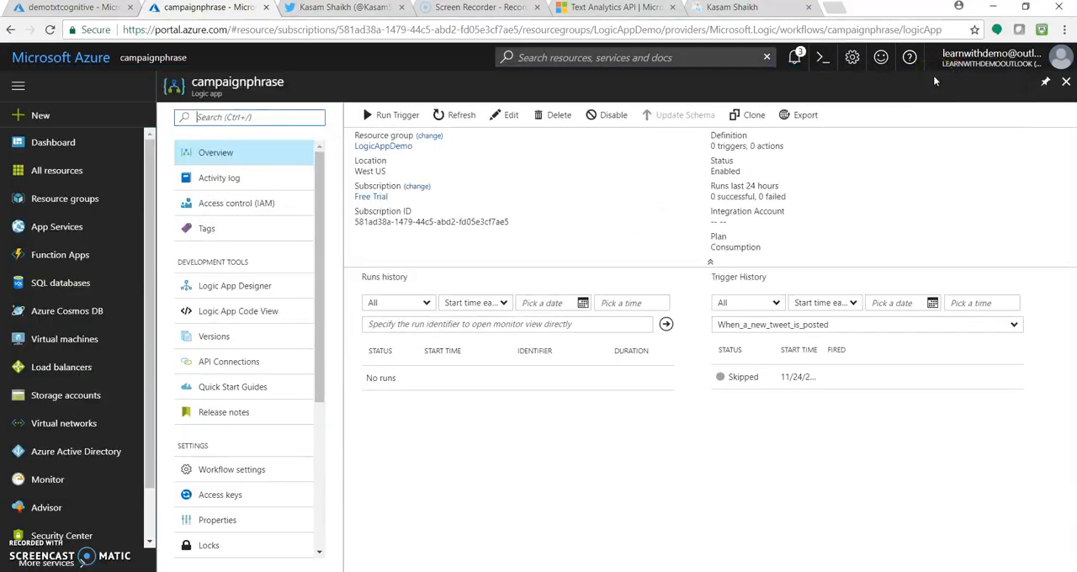
Step: Switch to Twitter, paste the copied line into a new tweet and try to post it
left_click(368, 11)
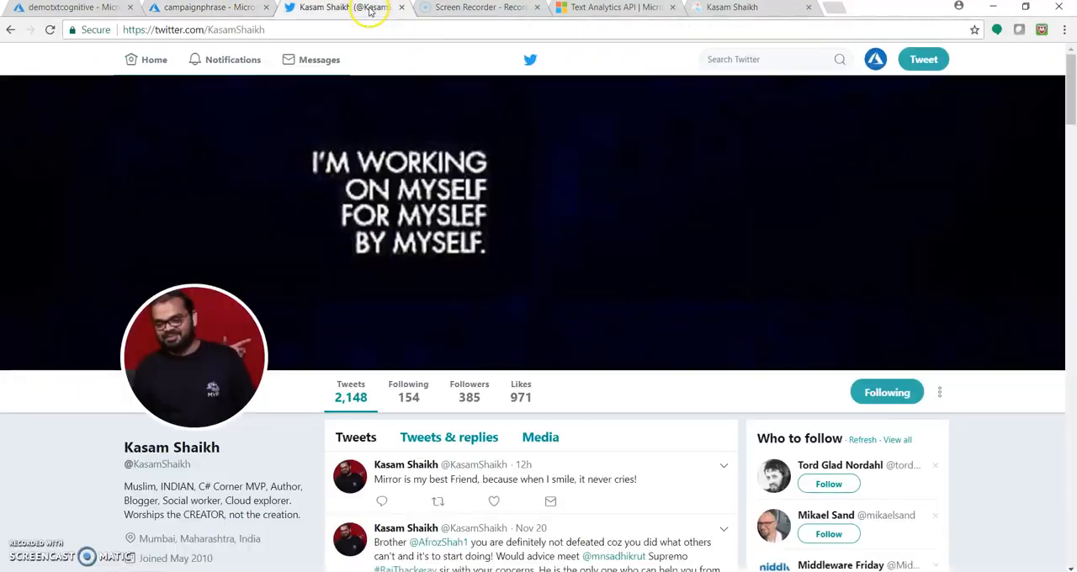
left_click(917, 58)
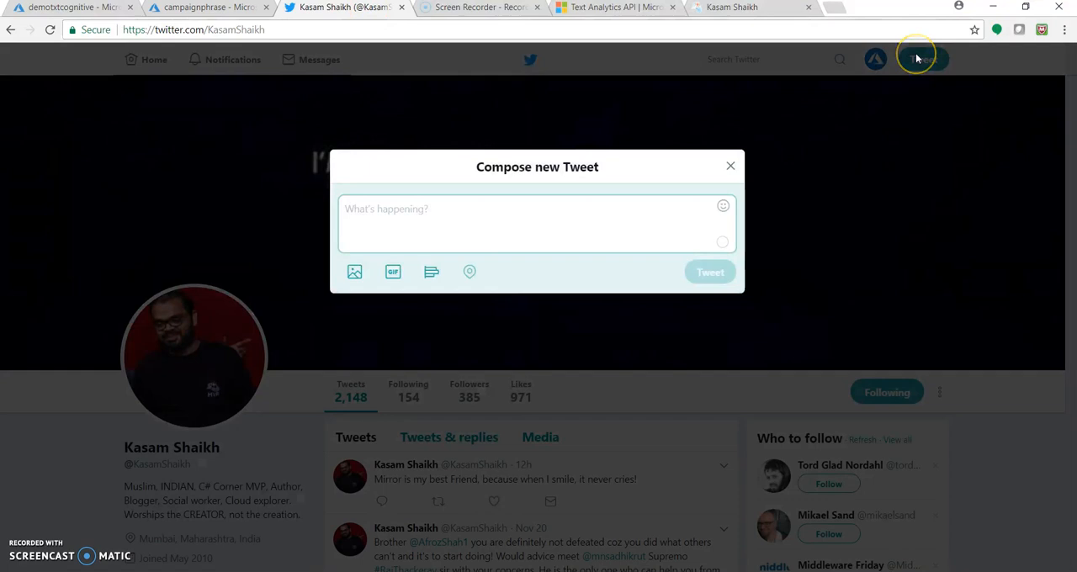
key("ctrl+v")
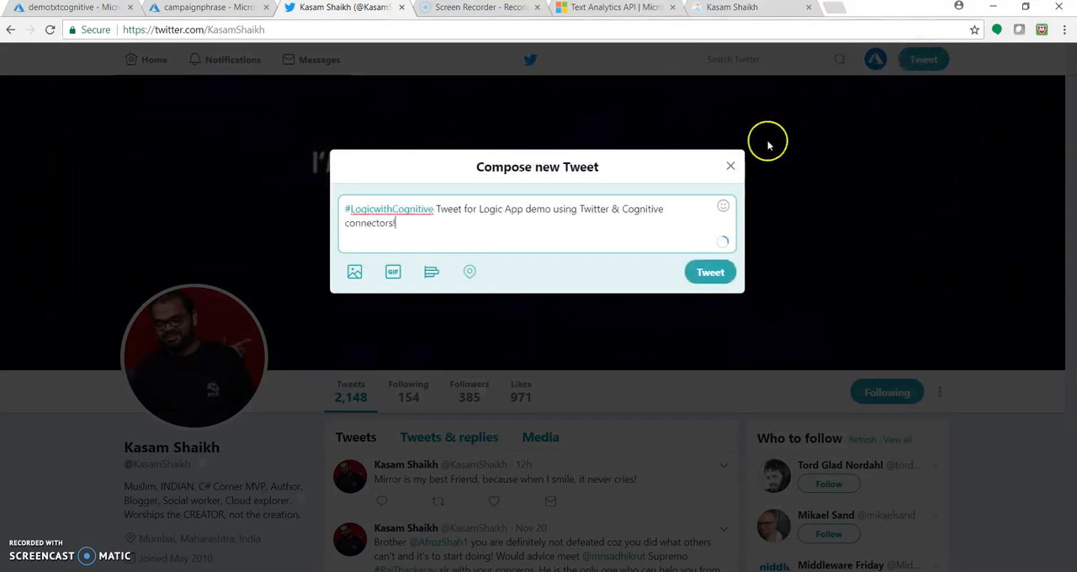
left_click(709, 272)
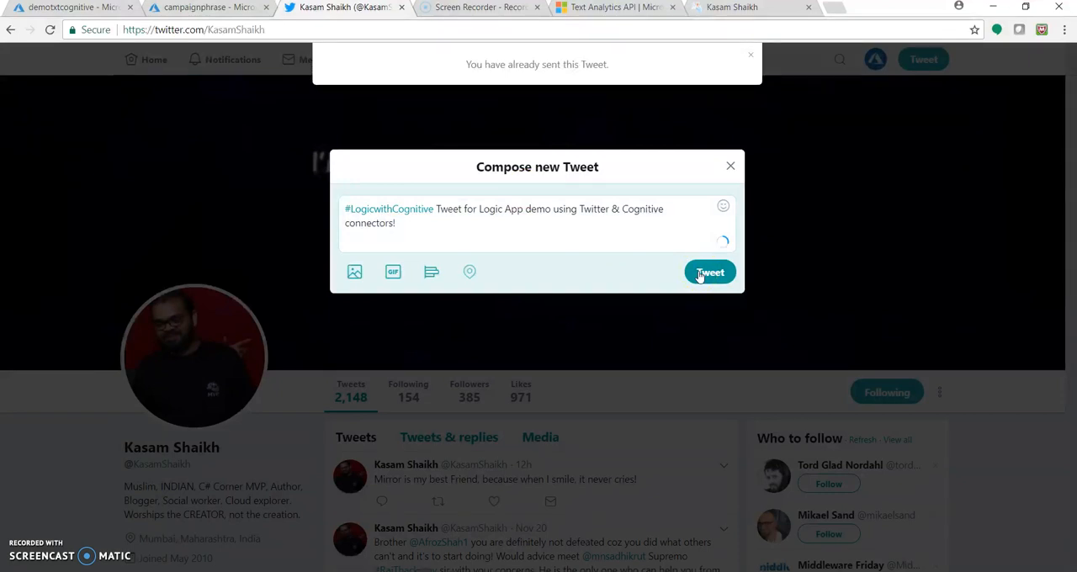
Step: Append "For extracting key phrases from tweet" to the end of the tweet text and post the tweet
left_click(478, 218)
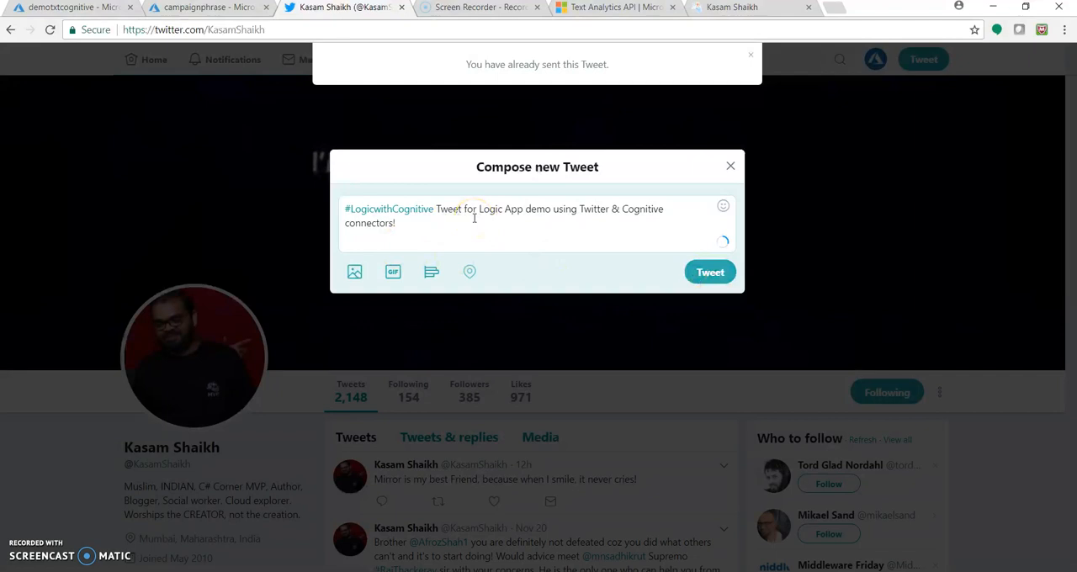
left_click(442, 211)
left_click(455, 239)
type("For")
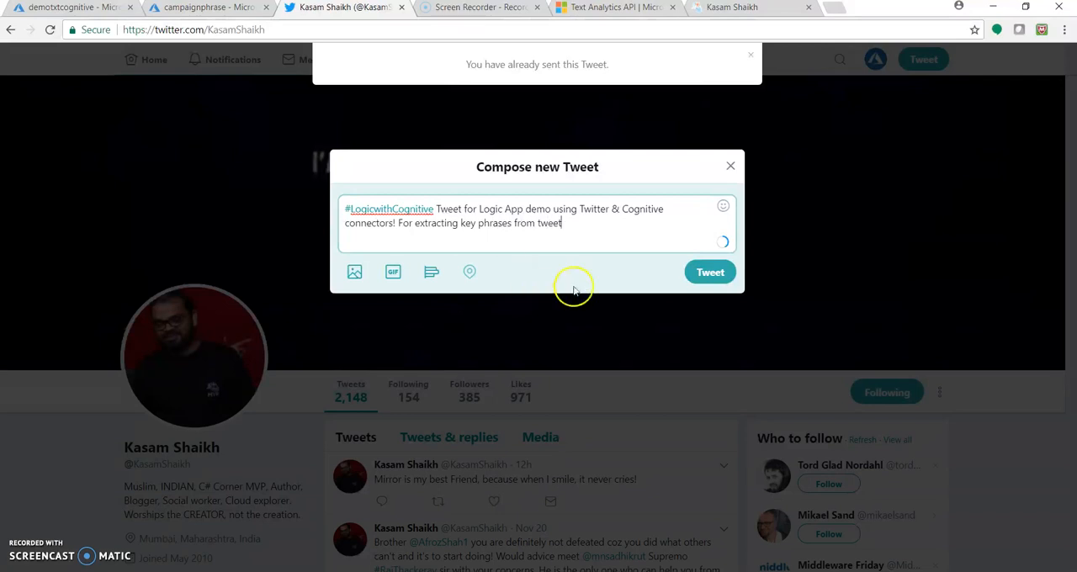
left_click(703, 272)
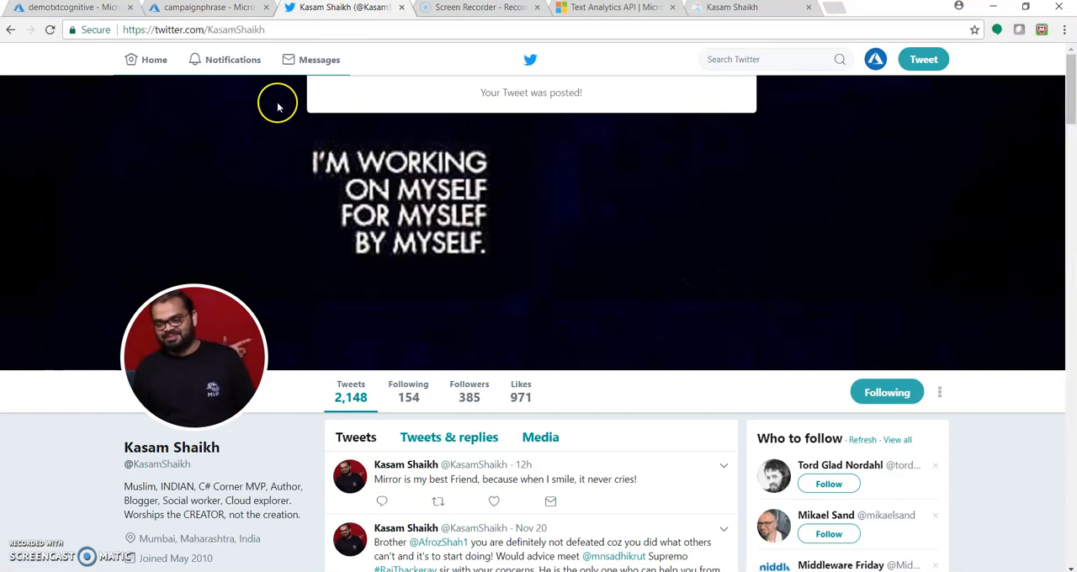
Step: Back in the Azure portal, run the campaignphrase logic app's When_a_new_tweet_is_posted trigger and refresh its runs history
left_click(220, 10)
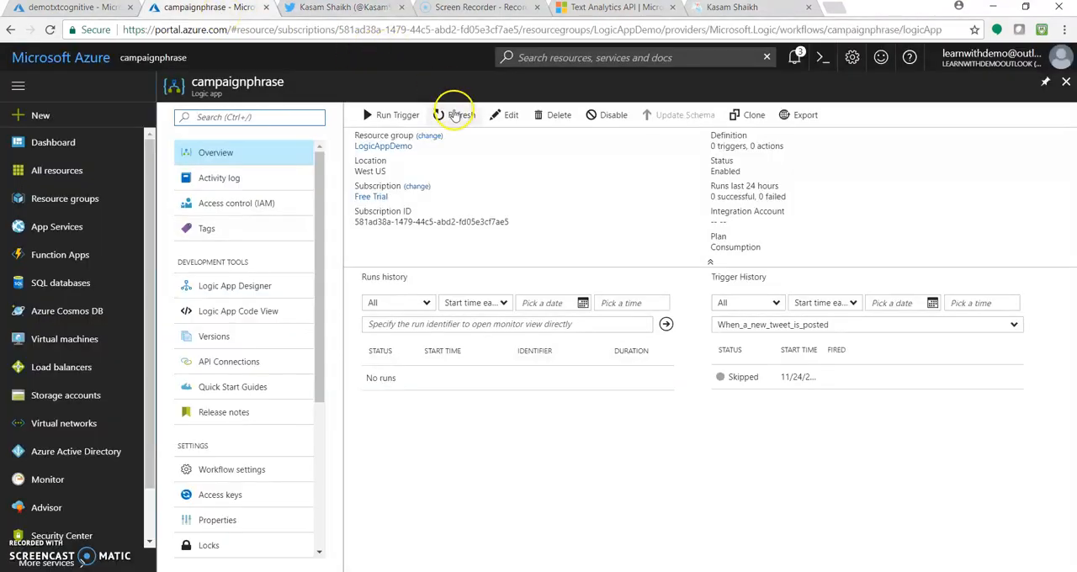
left_click(453, 115)
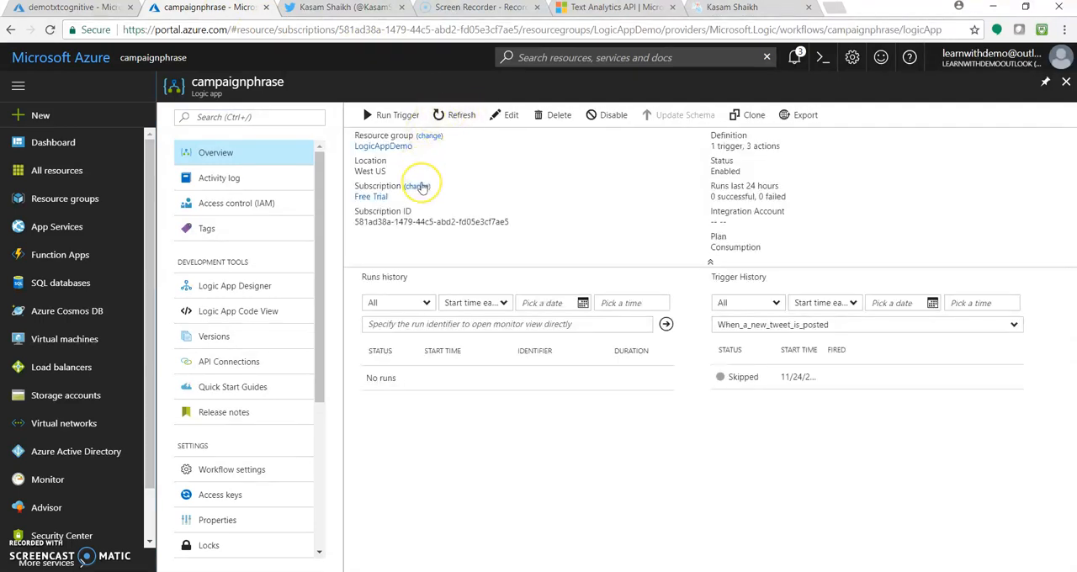
left_click(392, 120)
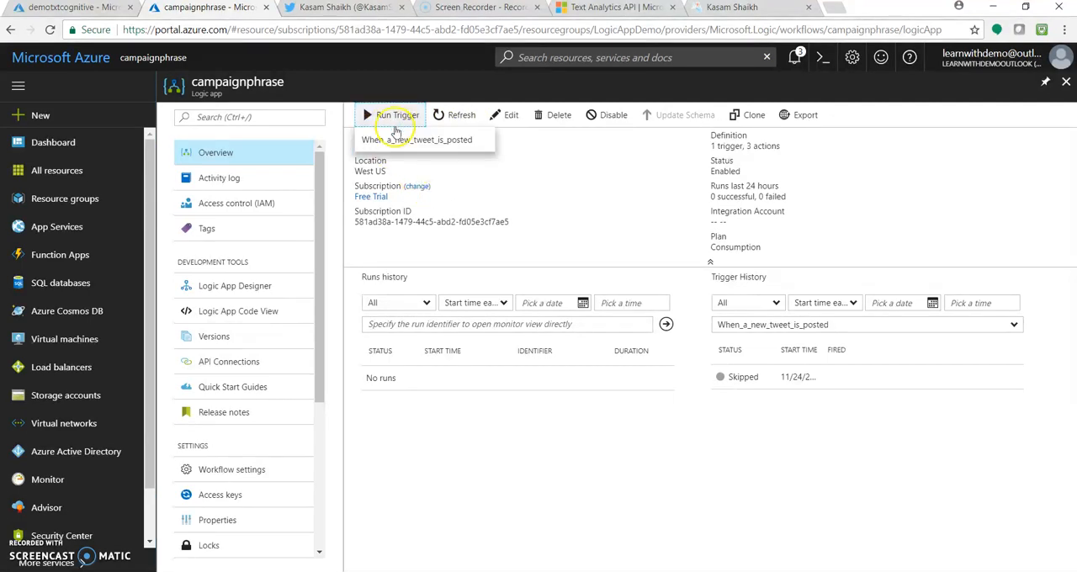
left_click(450, 141)
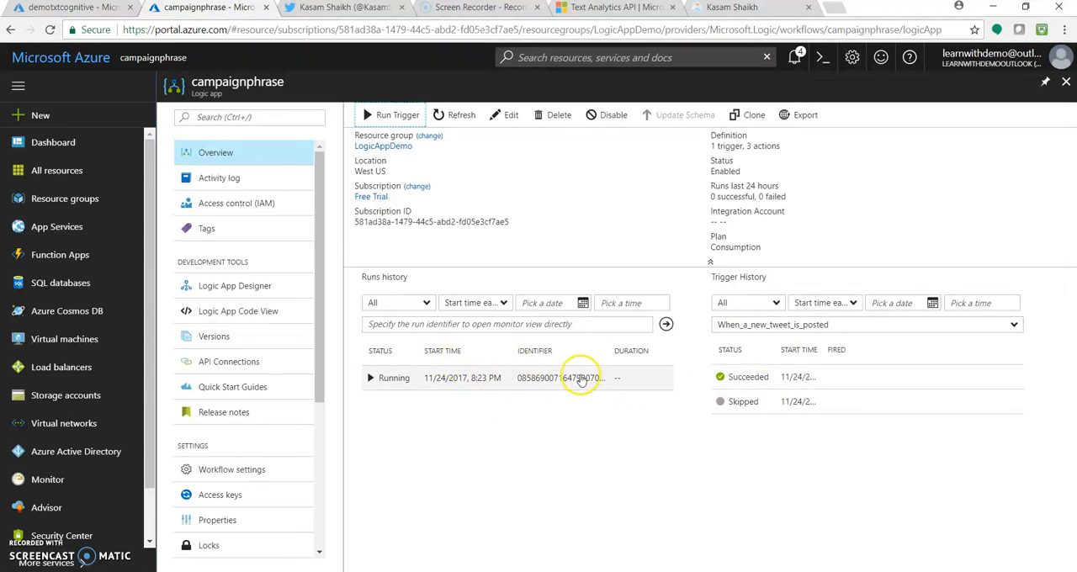
left_click(461, 115)
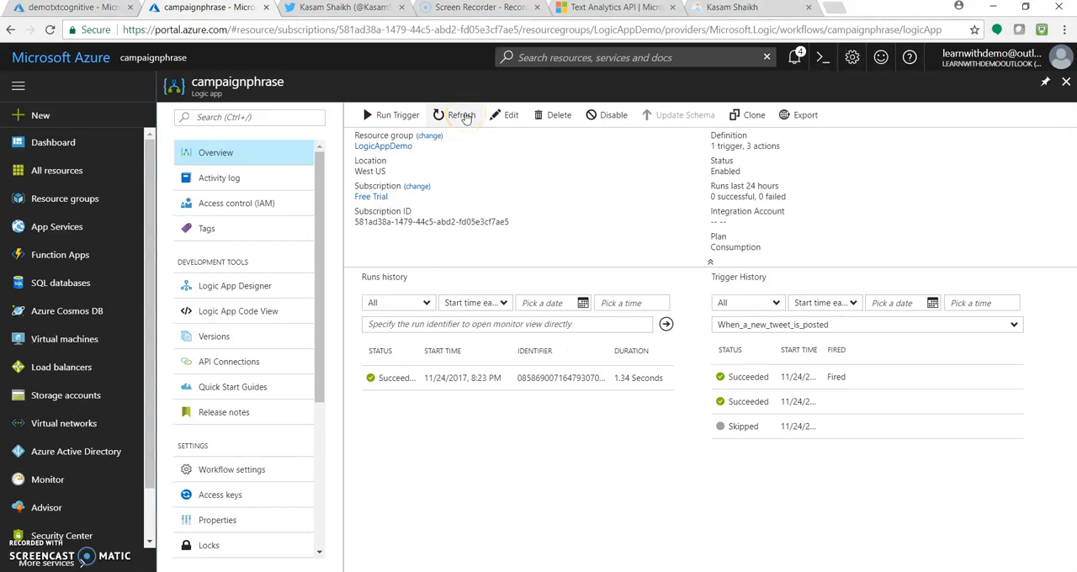
Step: Open the campaignphrase run from the runs history, and open the demostrlogic storage account from the Logic Apps Demo dashboard
left_click(617, 381)
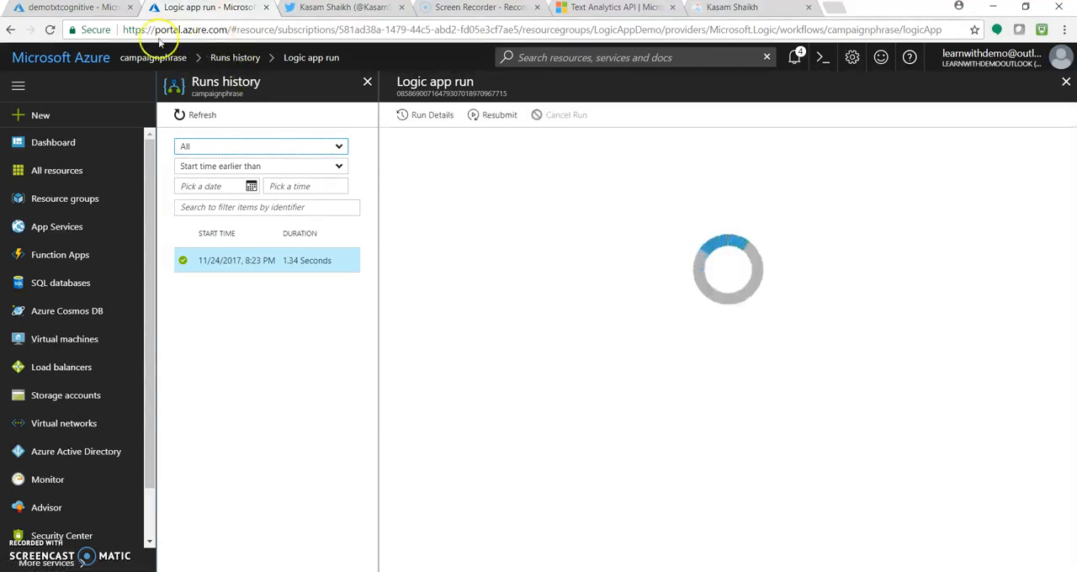
left_click(75, 7)
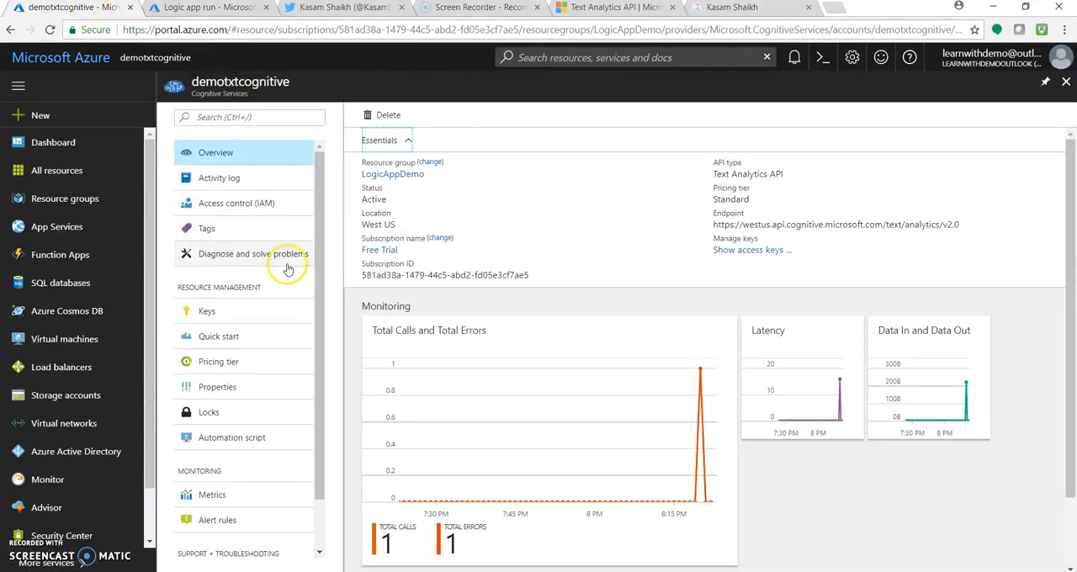
left_click(97, 59)
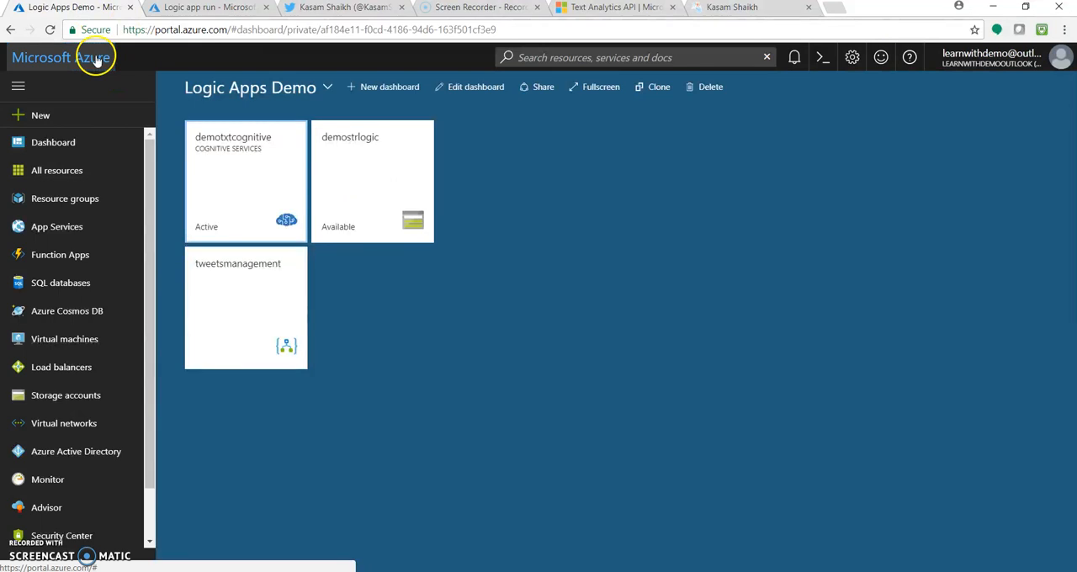
left_click(375, 190)
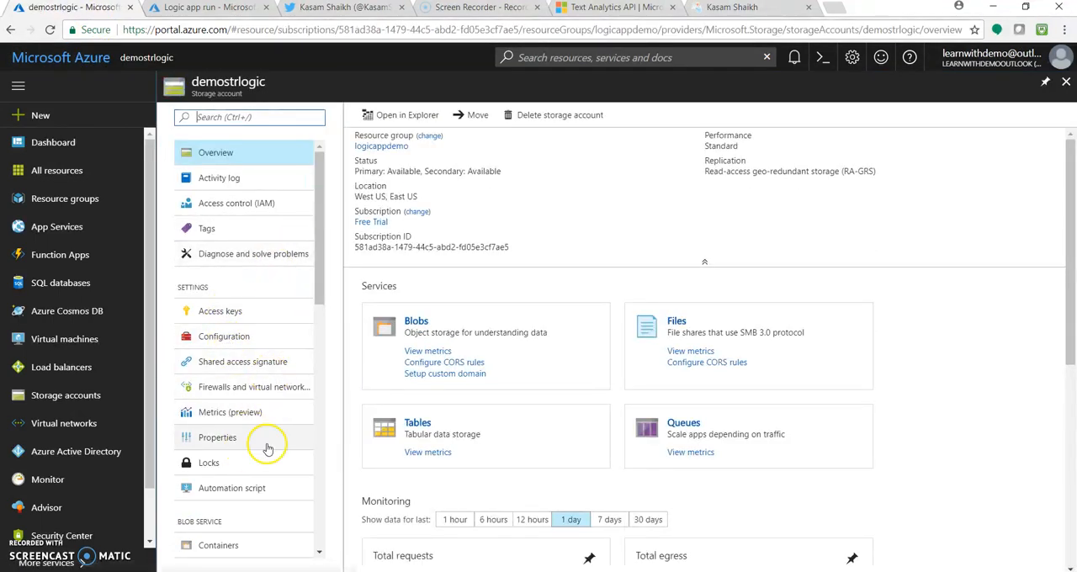
Step: Open the keyphrases container among the storage account's blob containers and download its blob to read the contents
left_click(252, 547)
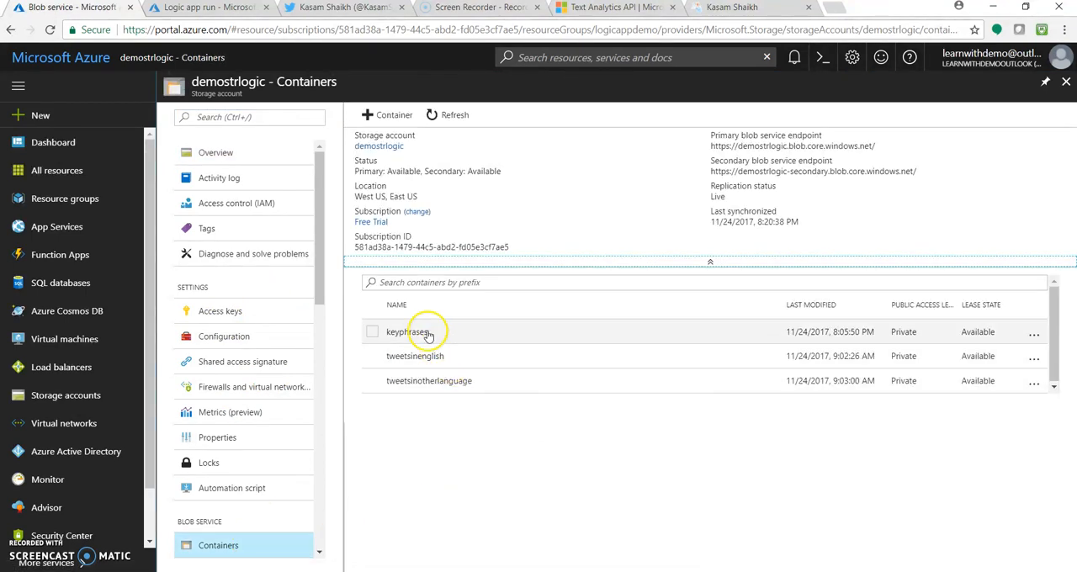
left_click(427, 333)
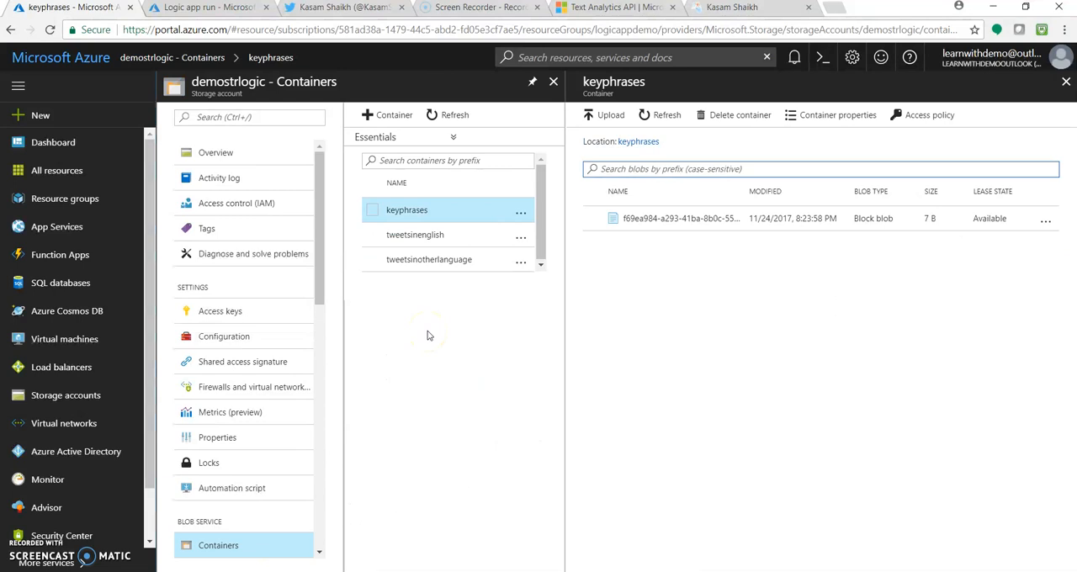
left_click(672, 224)
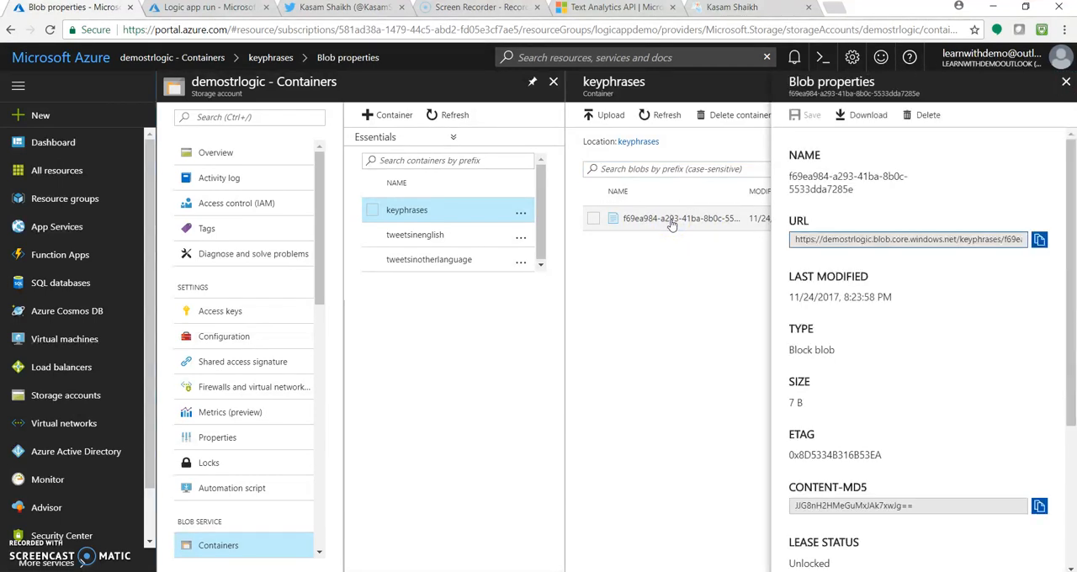
left_click(871, 116)
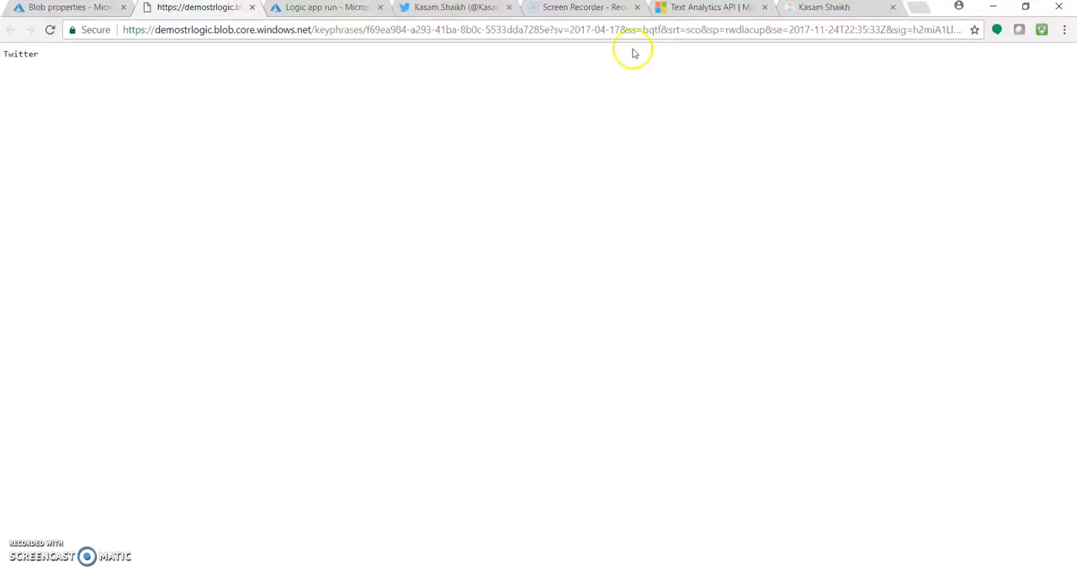
Step: Return to the logic app run and examine the inputs and outputs of the Key Phrases action
left_click(323, 10)
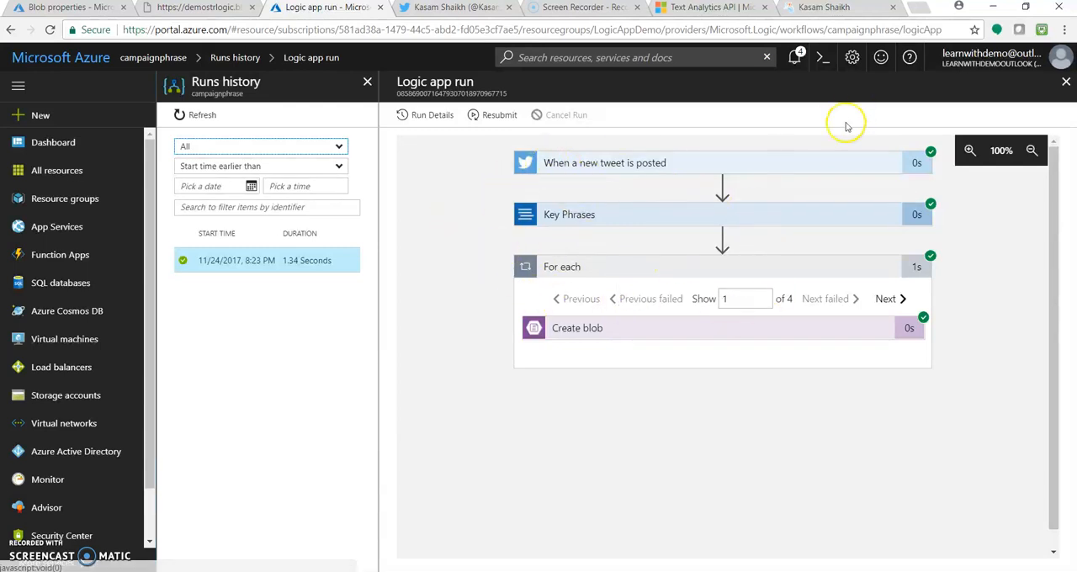
left_click(822, 216)
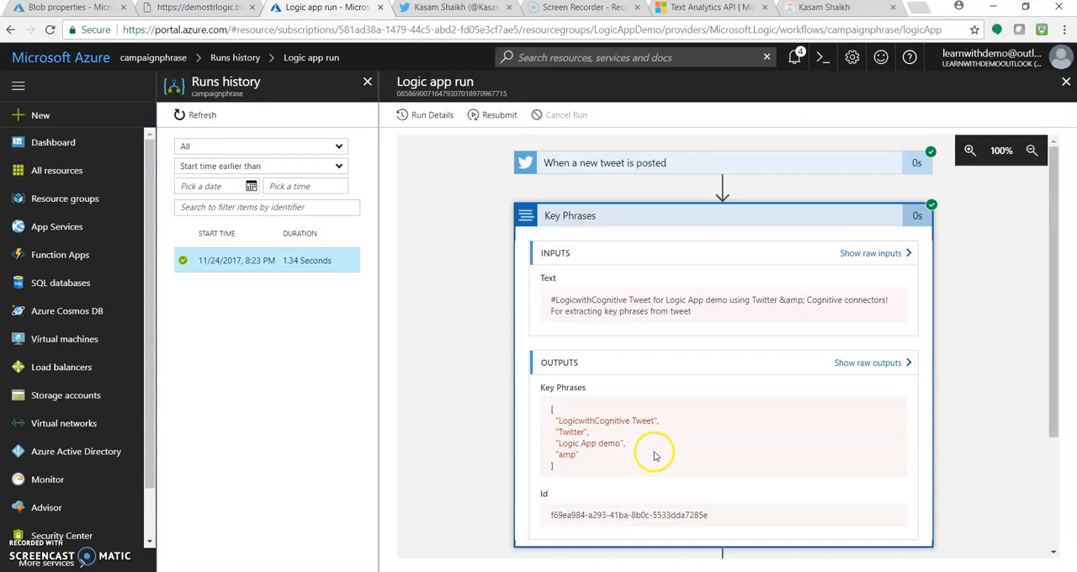
left_click(812, 218)
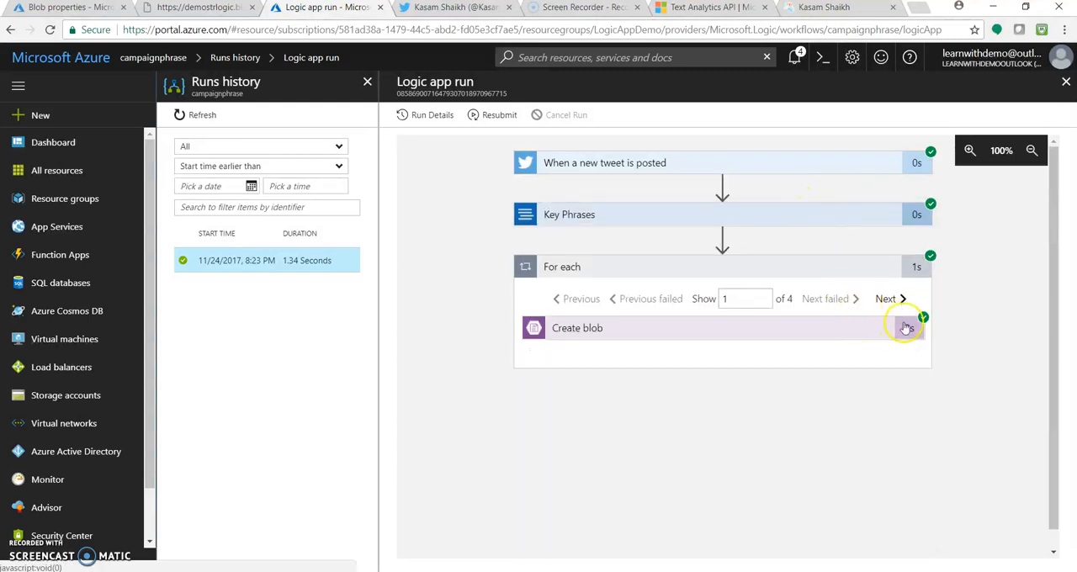
Step: Examine the inputs and outputs of the Create blob action in the run, including its raw outputs
left_click(875, 331)
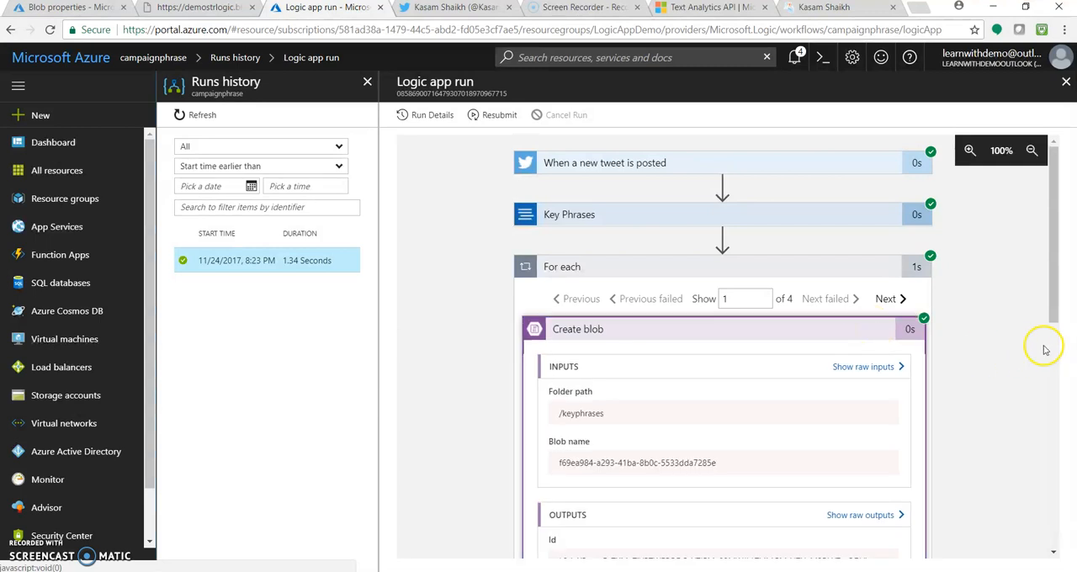
left_click_drag(1052, 293, 1063, 370)
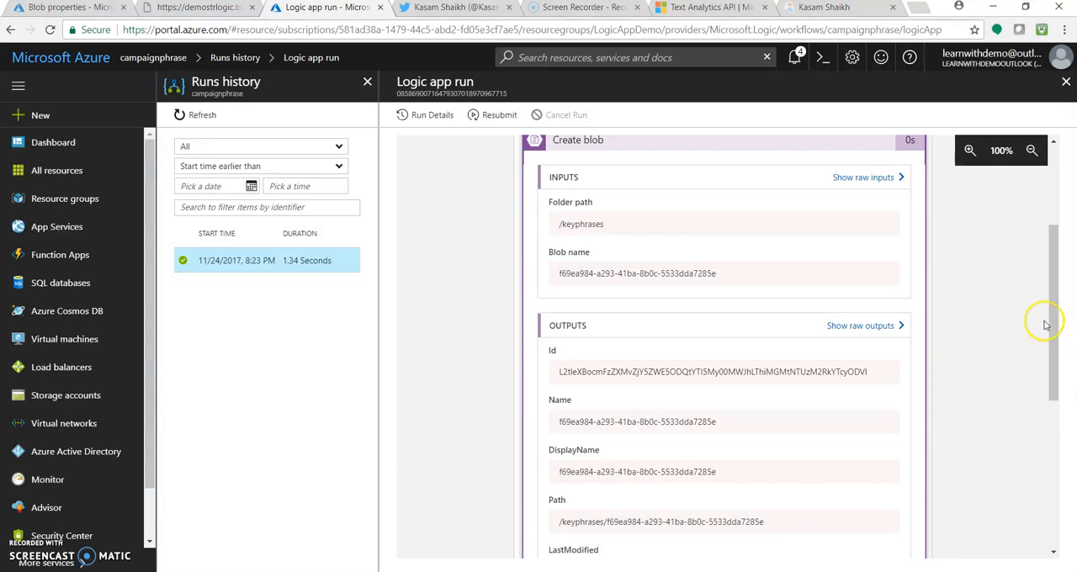
scroll(1041, 295, "down", 1)
left_click(895, 288)
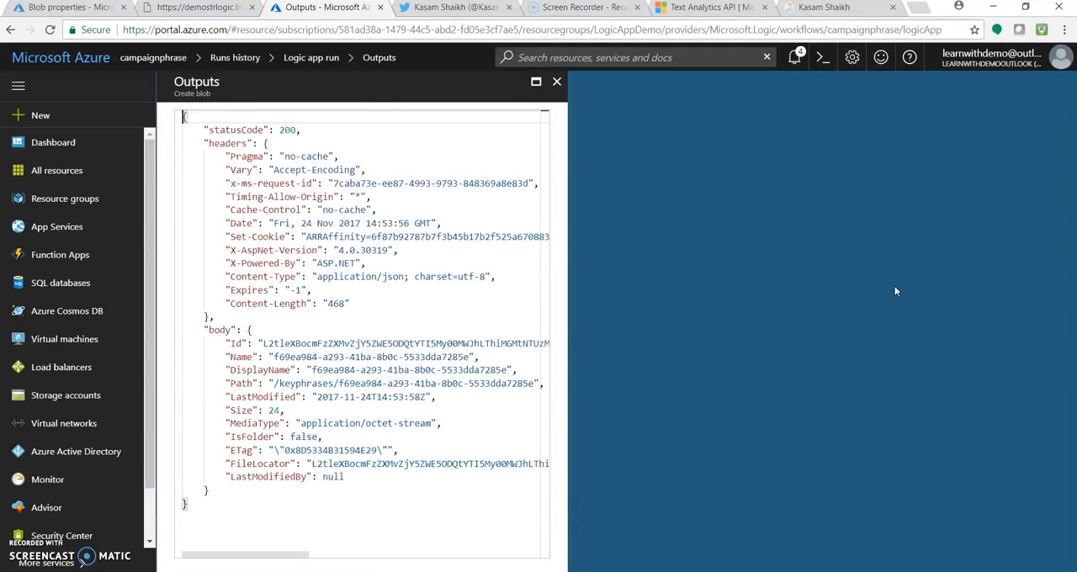
left_click(556, 83)
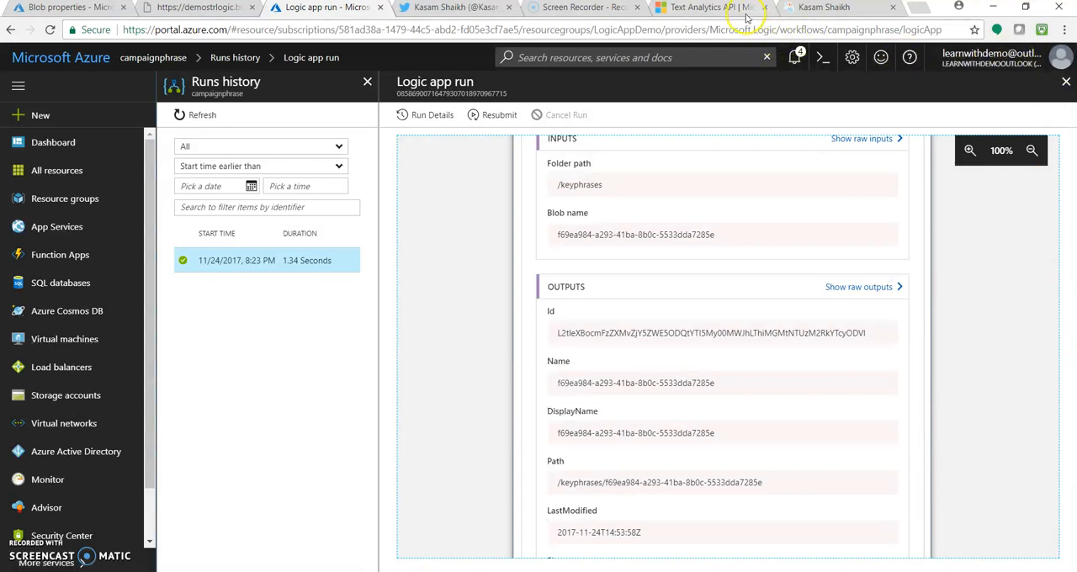
Step: Switch to the author's C# Corner profile page
left_click(825, 9)
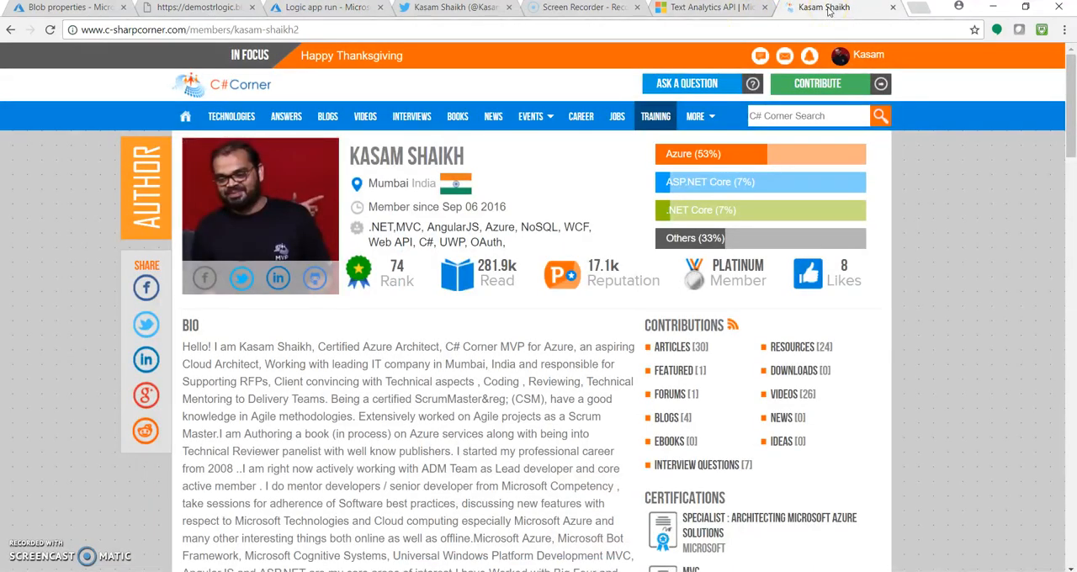